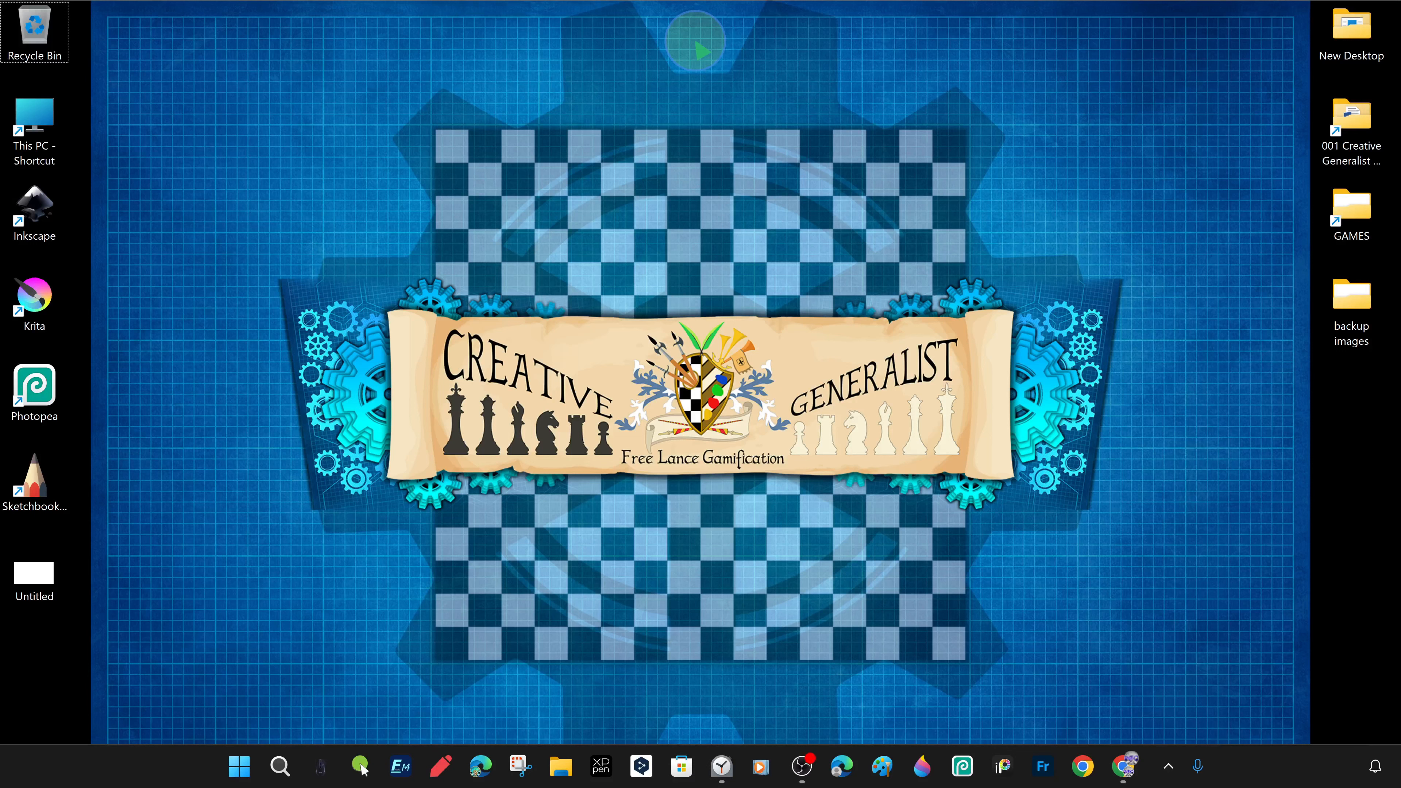
Step: Open Paint
left_click(882, 766)
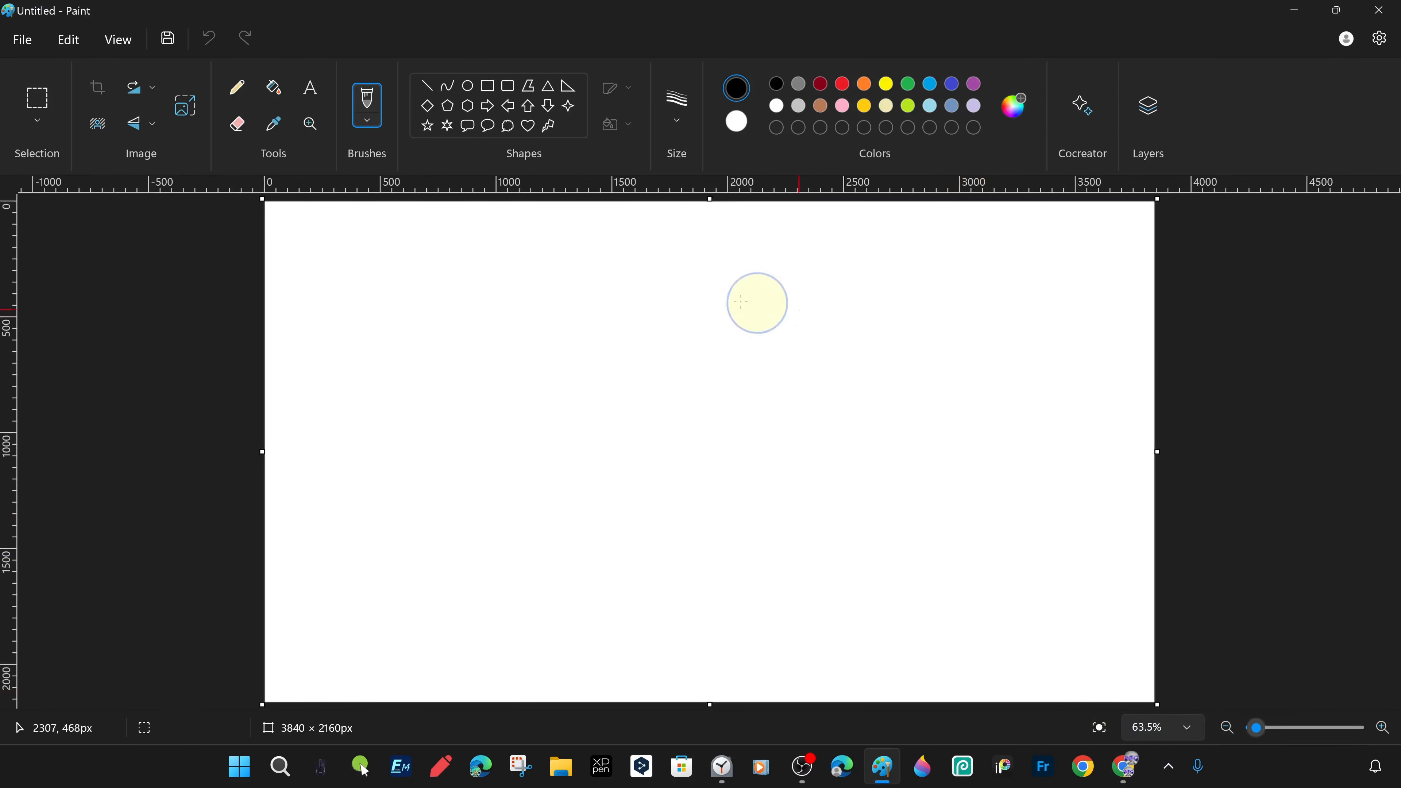
left_click(1186, 728)
scroll(891, 446, "up", 3)
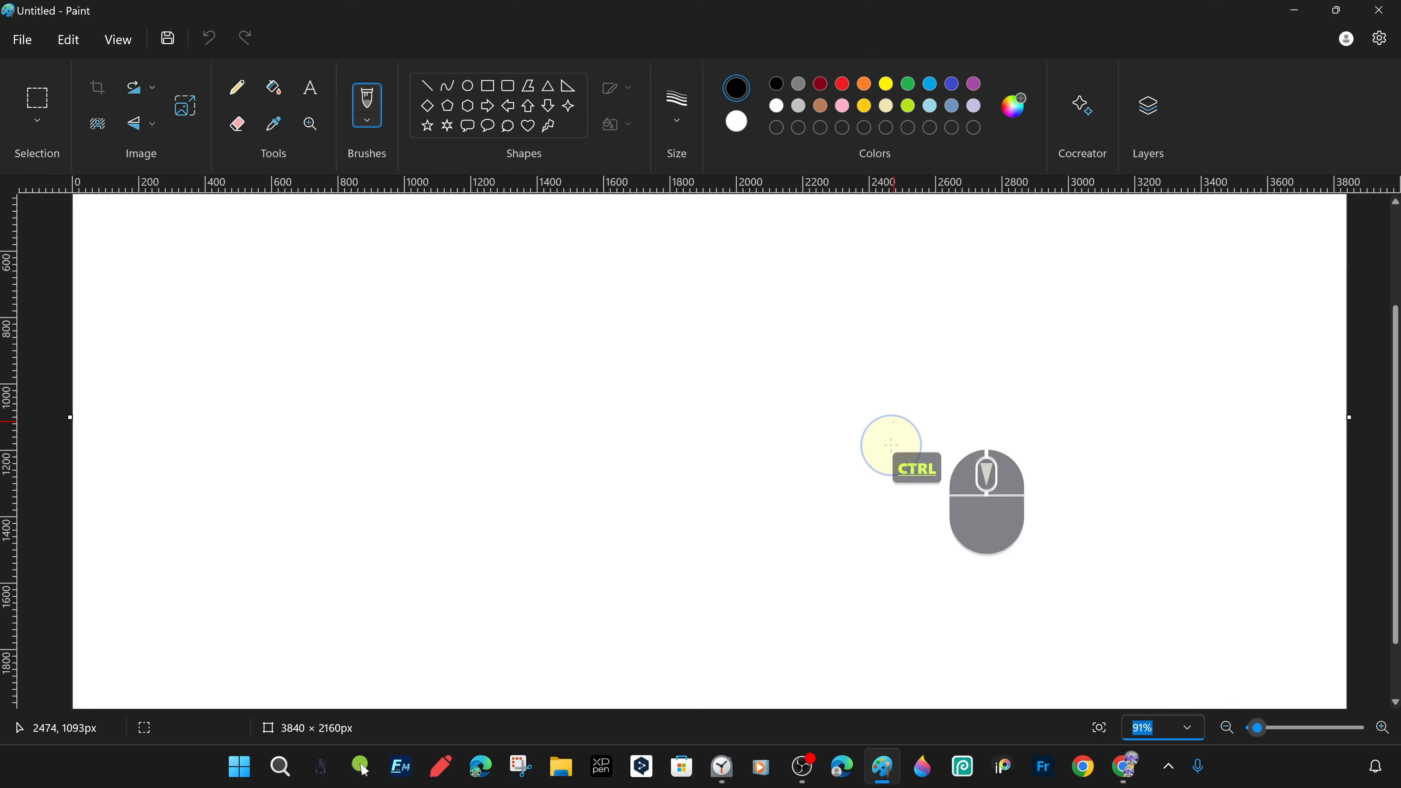
scroll(891, 446, "down", 1)
Step: Set up the Oval shape with a black outline and no fill, and add a new layer above the background
left_click(467, 85)
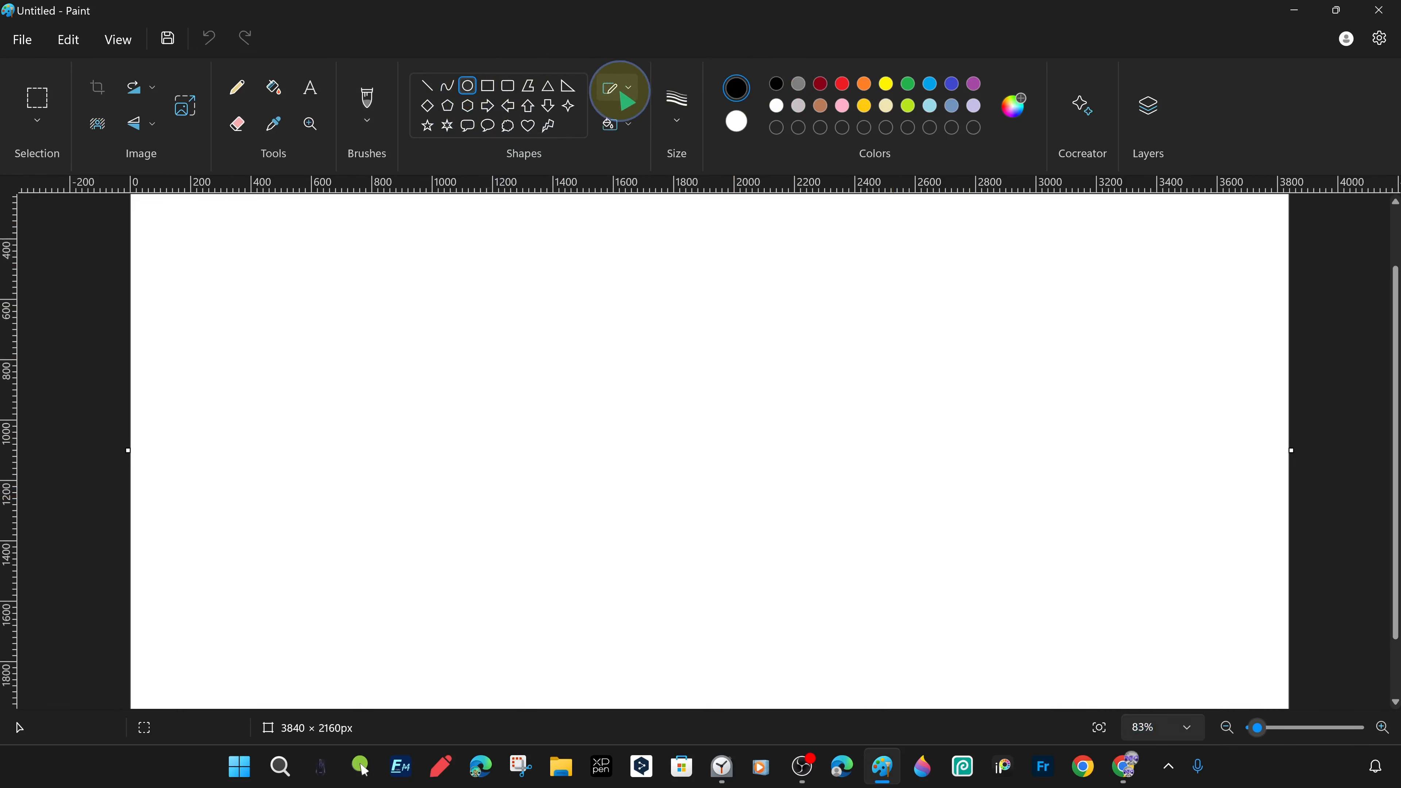
left_click(627, 101)
left_click(673, 172)
left_click(1149, 105)
left_click(1337, 209)
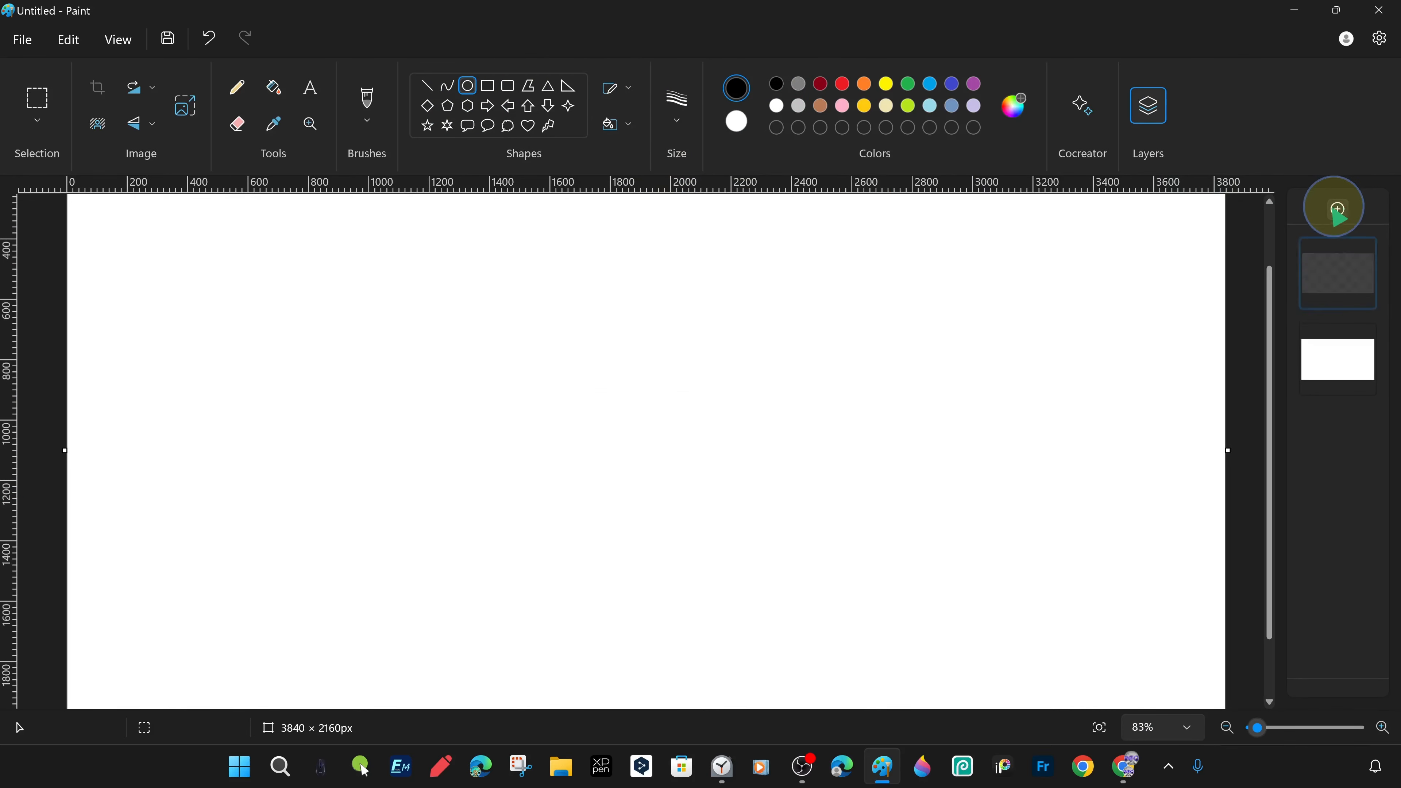
left_click(619, 124)
left_click(662, 161)
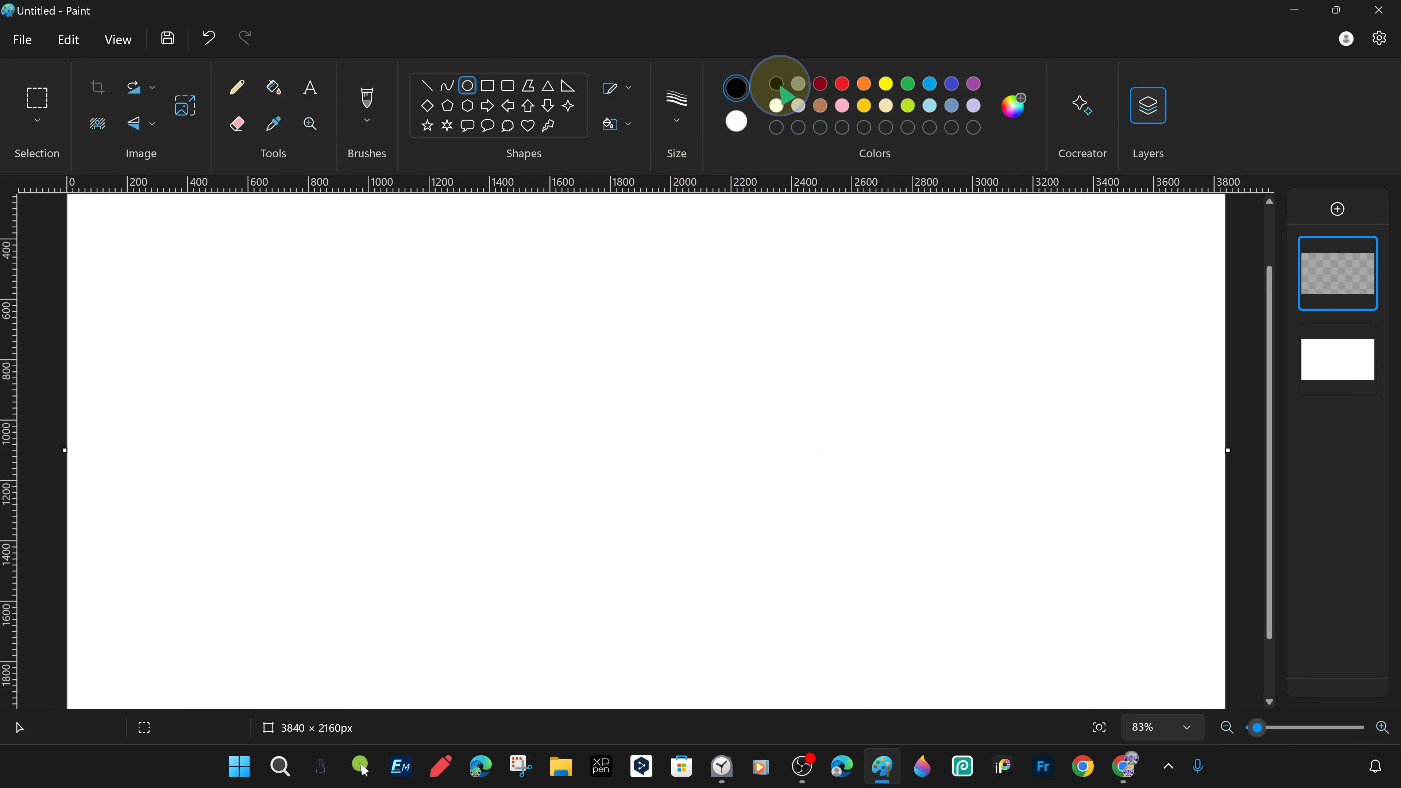
left_click(662, 106)
left_click(668, 267)
Step: Draw a face circle about 1436 × 1436 px with a much thicker outline and position it near the canvas centre
left_click_drag(501, 280, 1075, 713)
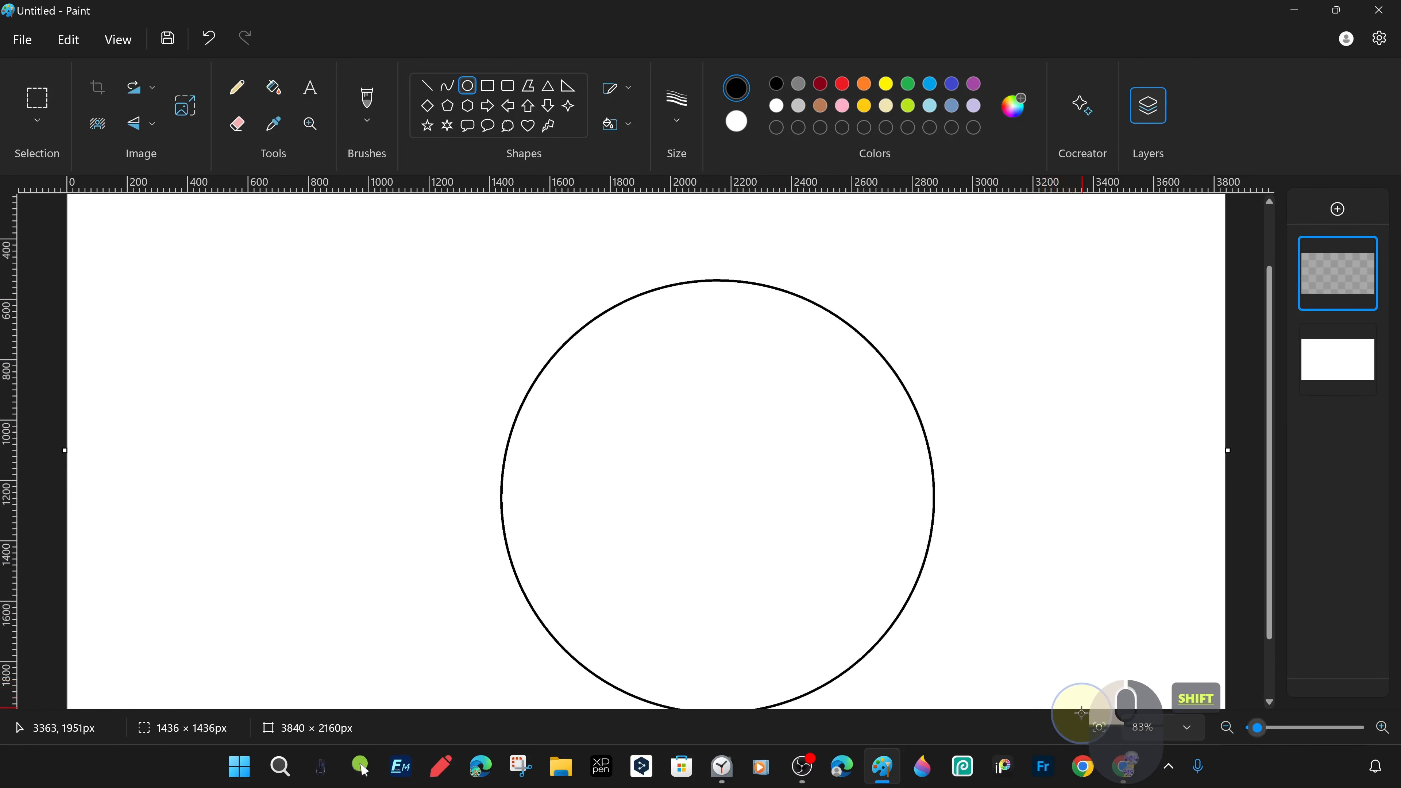
left_click_drag(844, 533, 819, 491)
key("ctrl+KP_Add")
key("ctrl+KP_Add")
key("ctrl+KP_Add")
key("ctrl+KP_Add")
key("ctrl+KP_Add")
key("ctrl+KP_Add")
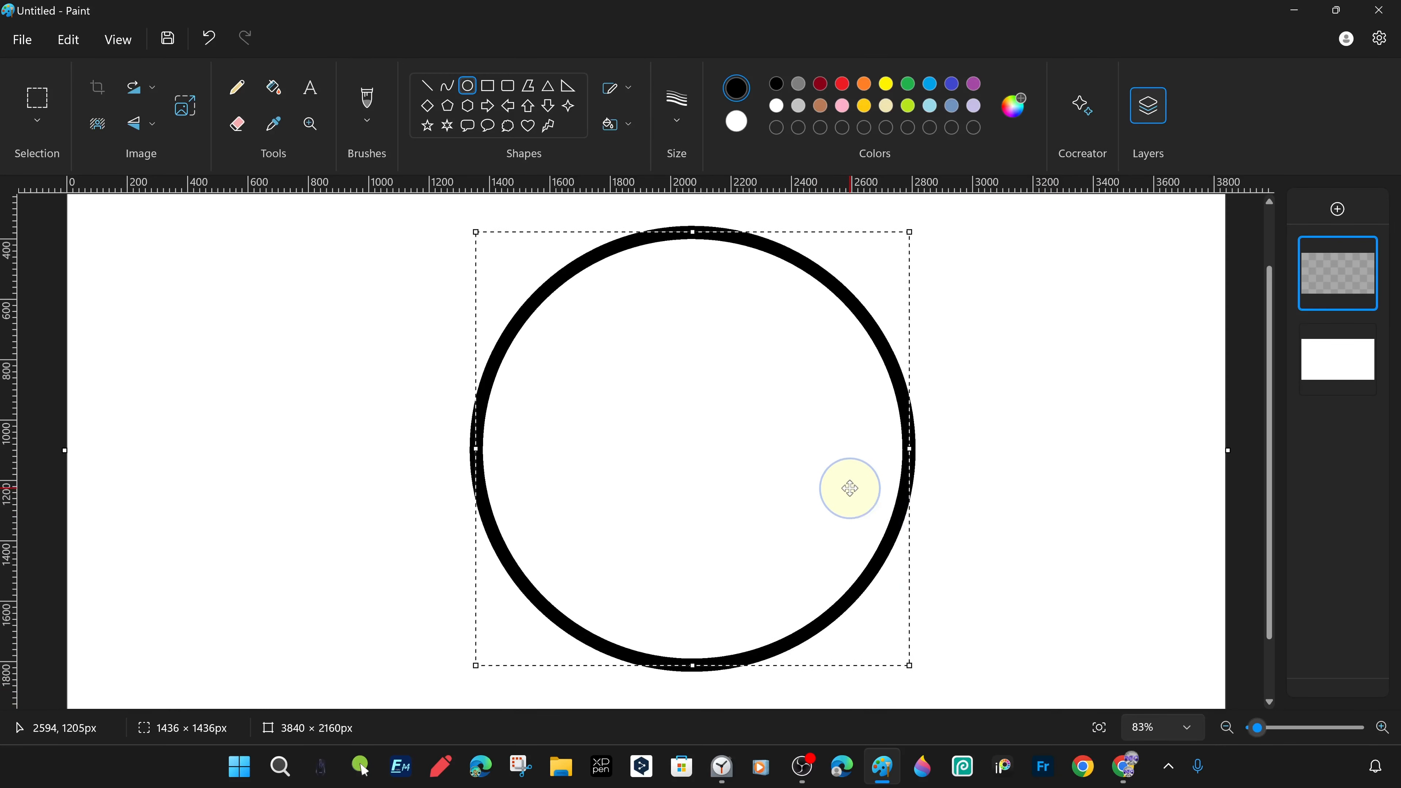
left_click_drag(851, 488, 818, 479)
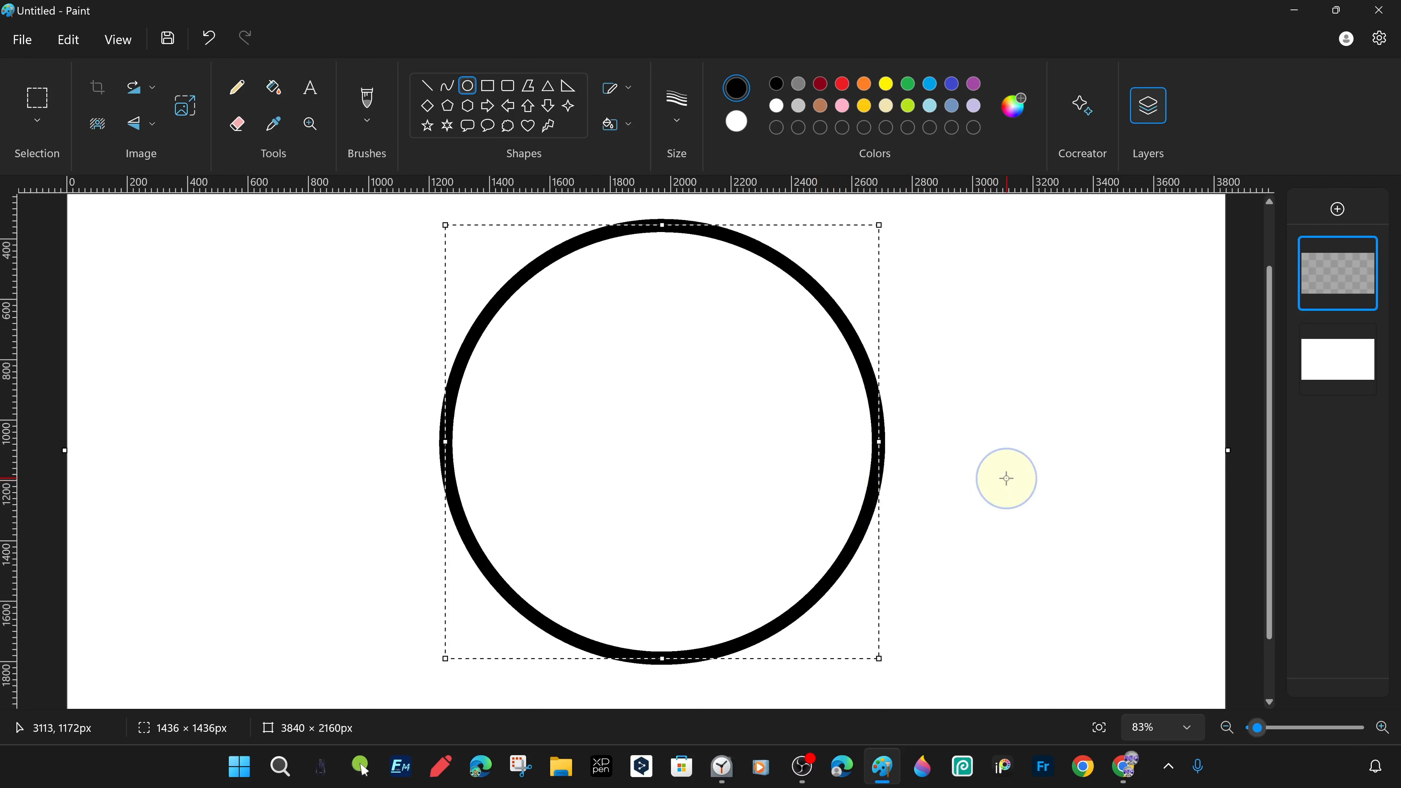
left_click(1004, 477)
Step: On a new layer, draw an oval about 1006 × 685 px in the lower part of the face and centre it
left_click(1337, 208)
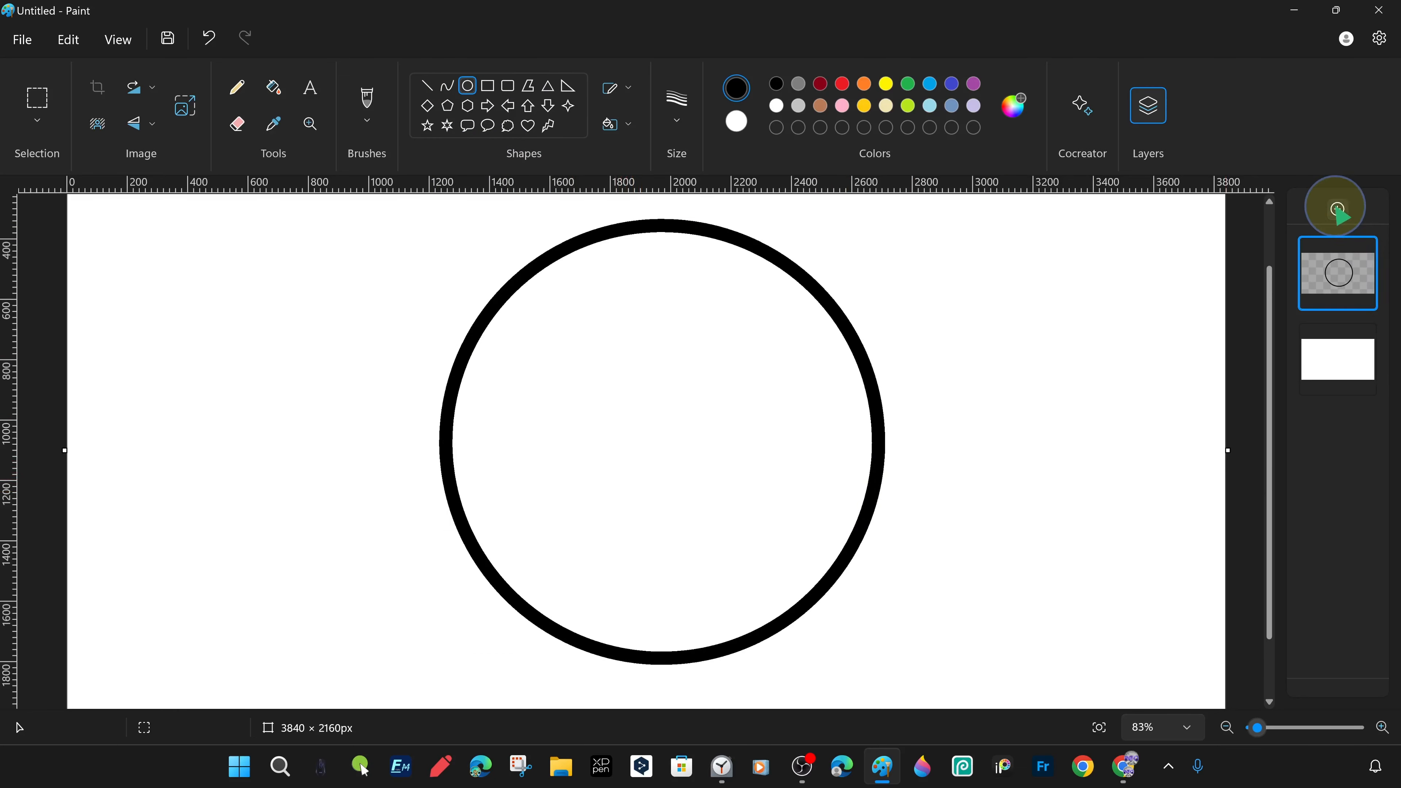
left_click_drag(513, 376, 816, 582)
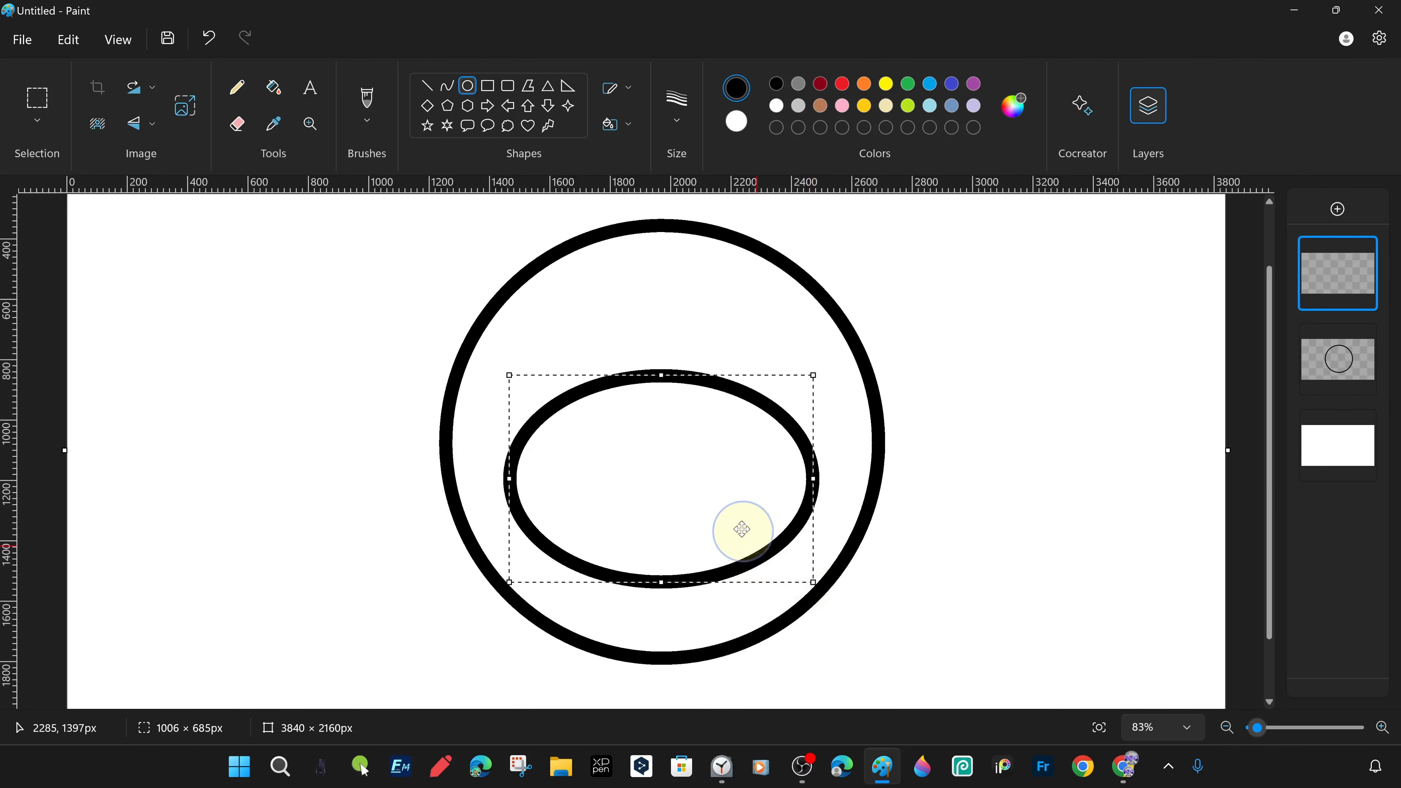
left_click_drag(741, 532, 745, 513)
left_click(938, 463)
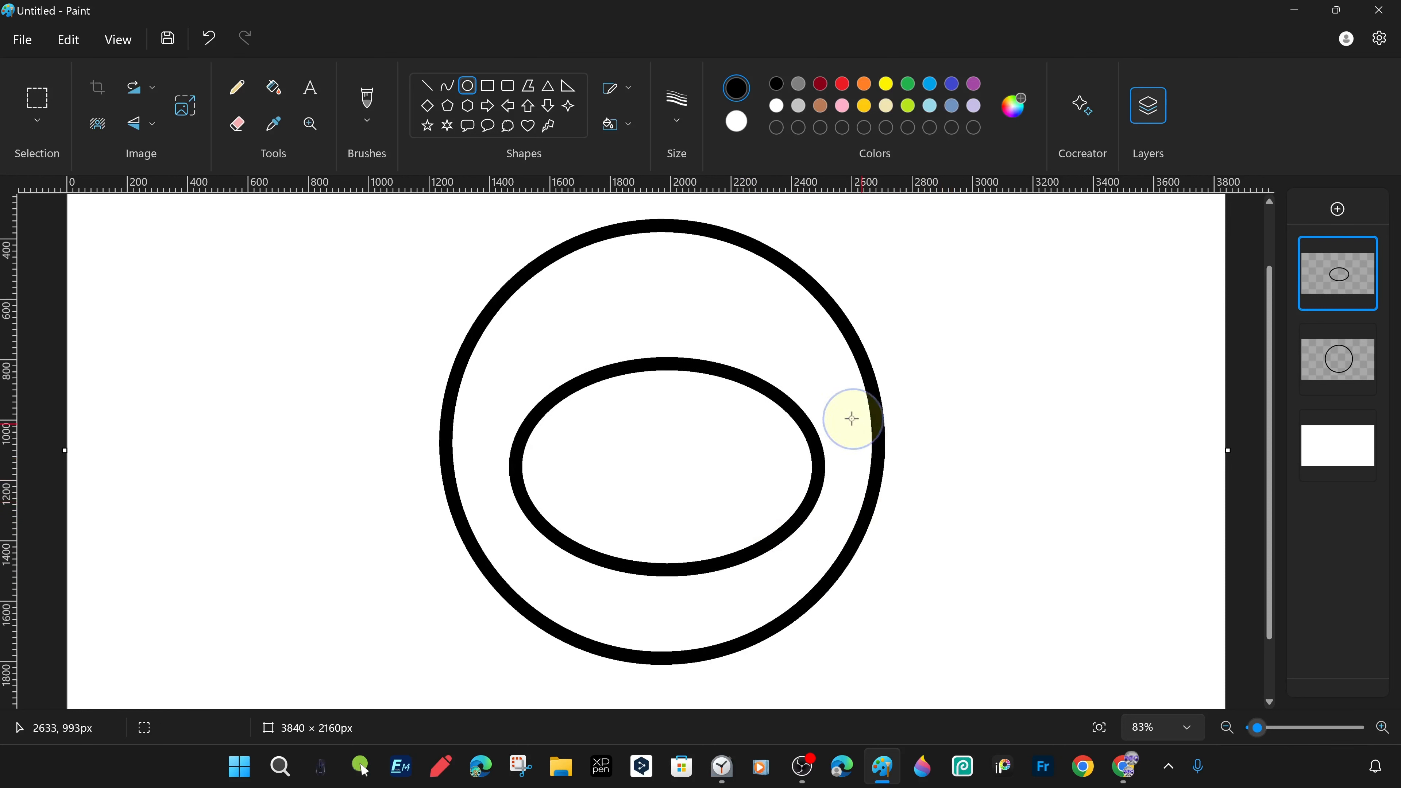
Step: Select and delete the upper half of the mouth oval so that a smile curve remains
left_click(37, 100)
mouse_move(390, 315)
left_mouse_down()
mouse_move(722, 477)
mouse_move(981, 469)
left_mouse_up()
key("Delete")
Step: Draw a narrow upright oval for the left eye on a new layer and place a matching right eye on another layer
left_click(467, 86)
left_click(1337, 209)
left_click_drag(552, 310, 617, 408)
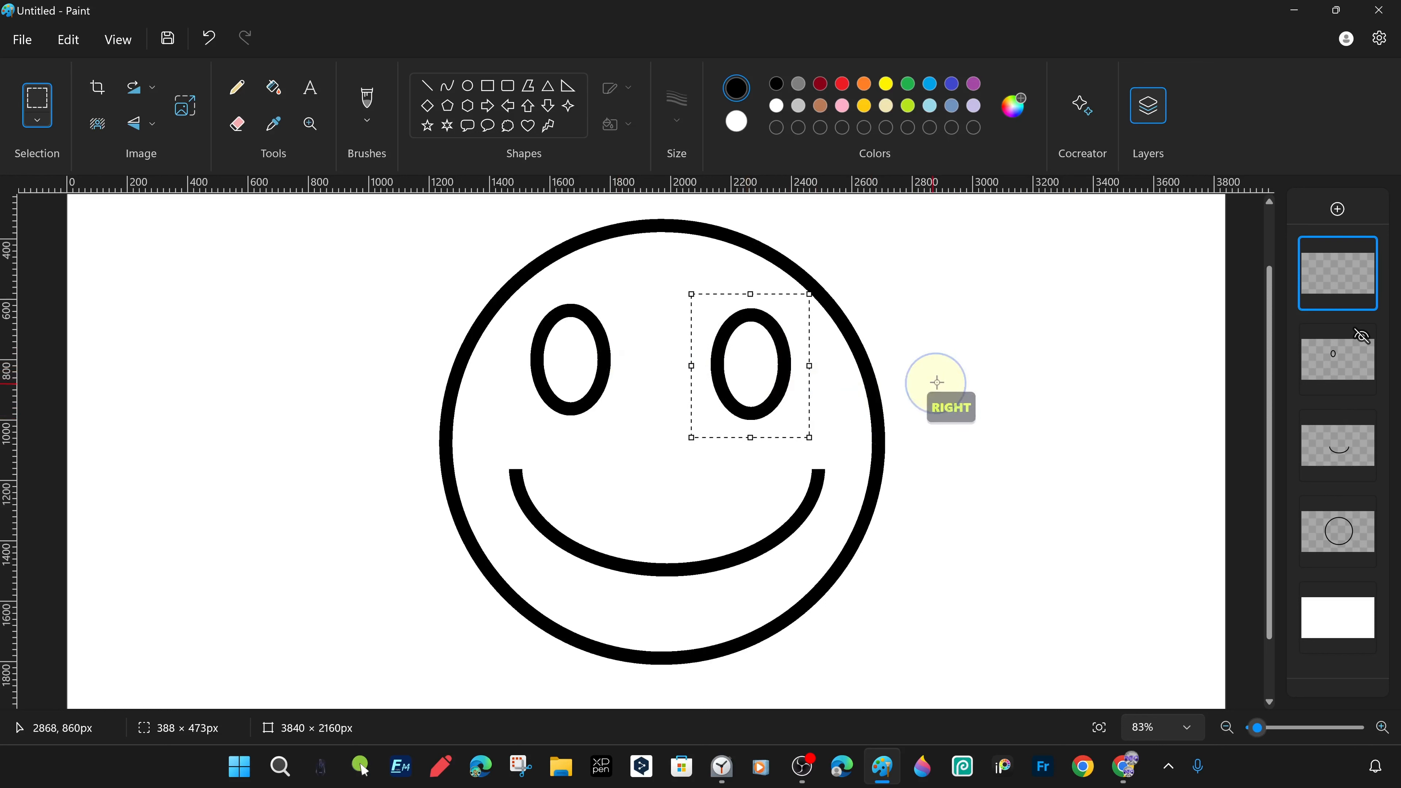
left_click_drag(747, 368, 754, 365)
left_click(1007, 429)
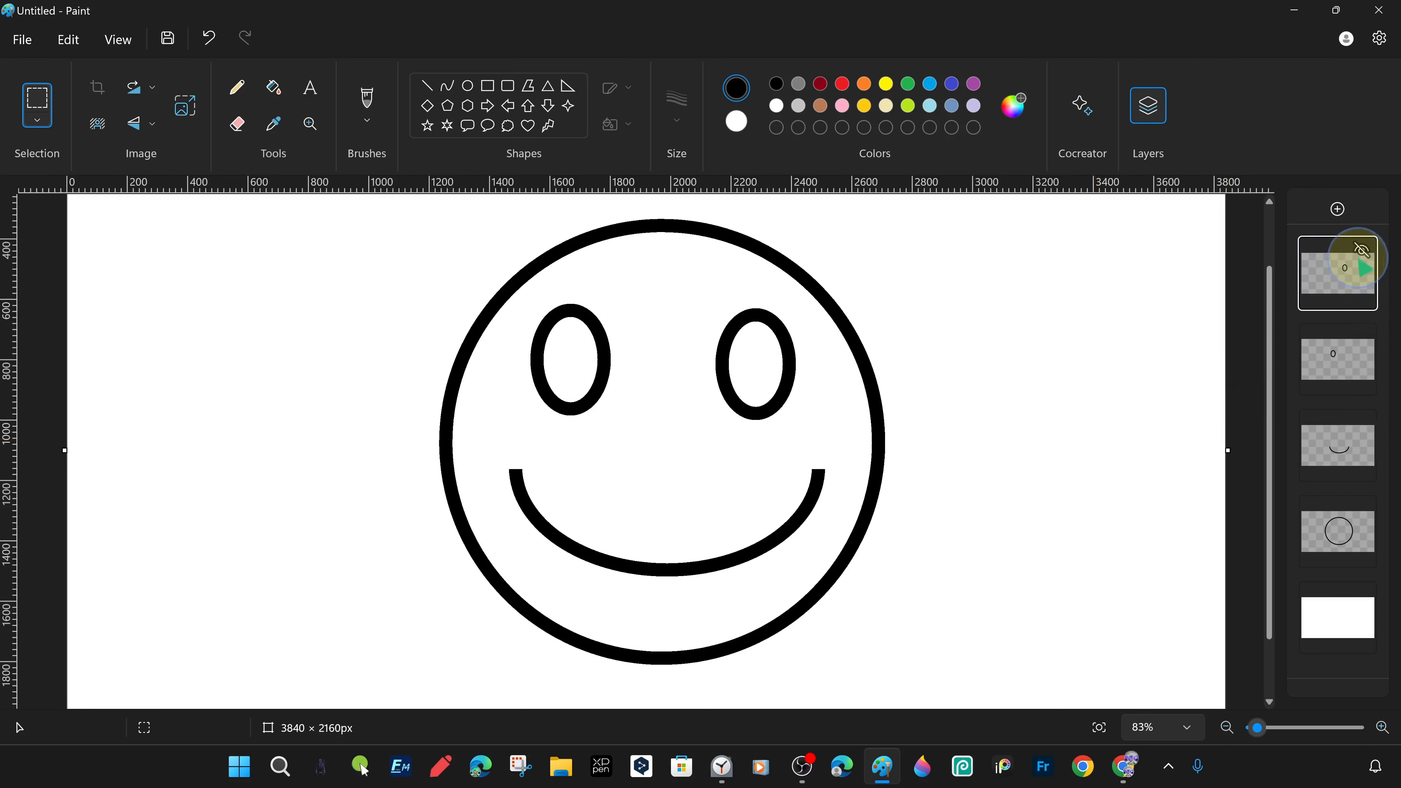
Step: Merge the right eye layer down into the left eye layer and check the merged layer by toggling its visibility
left_click(1365, 425)
left_click(1364, 425)
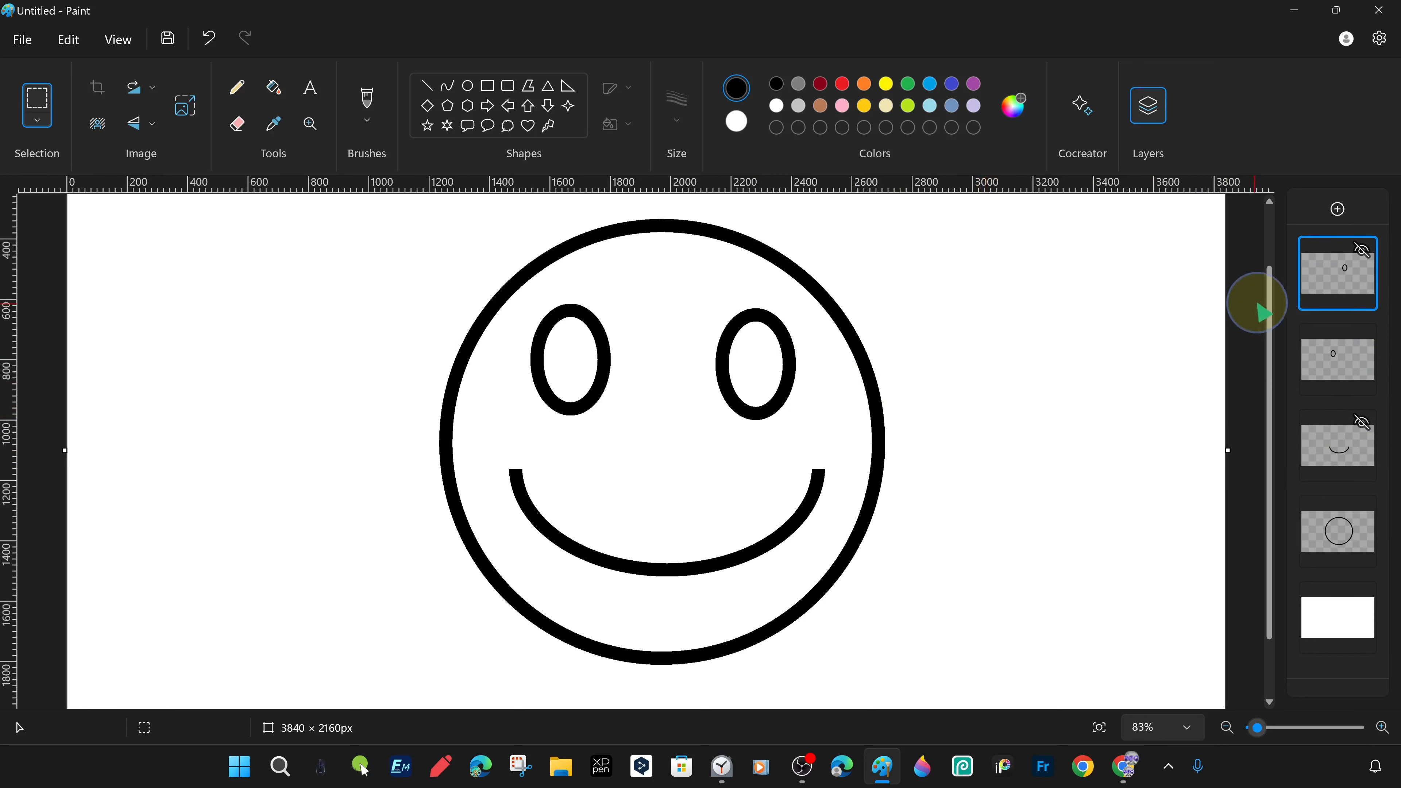
right_click(1321, 361)
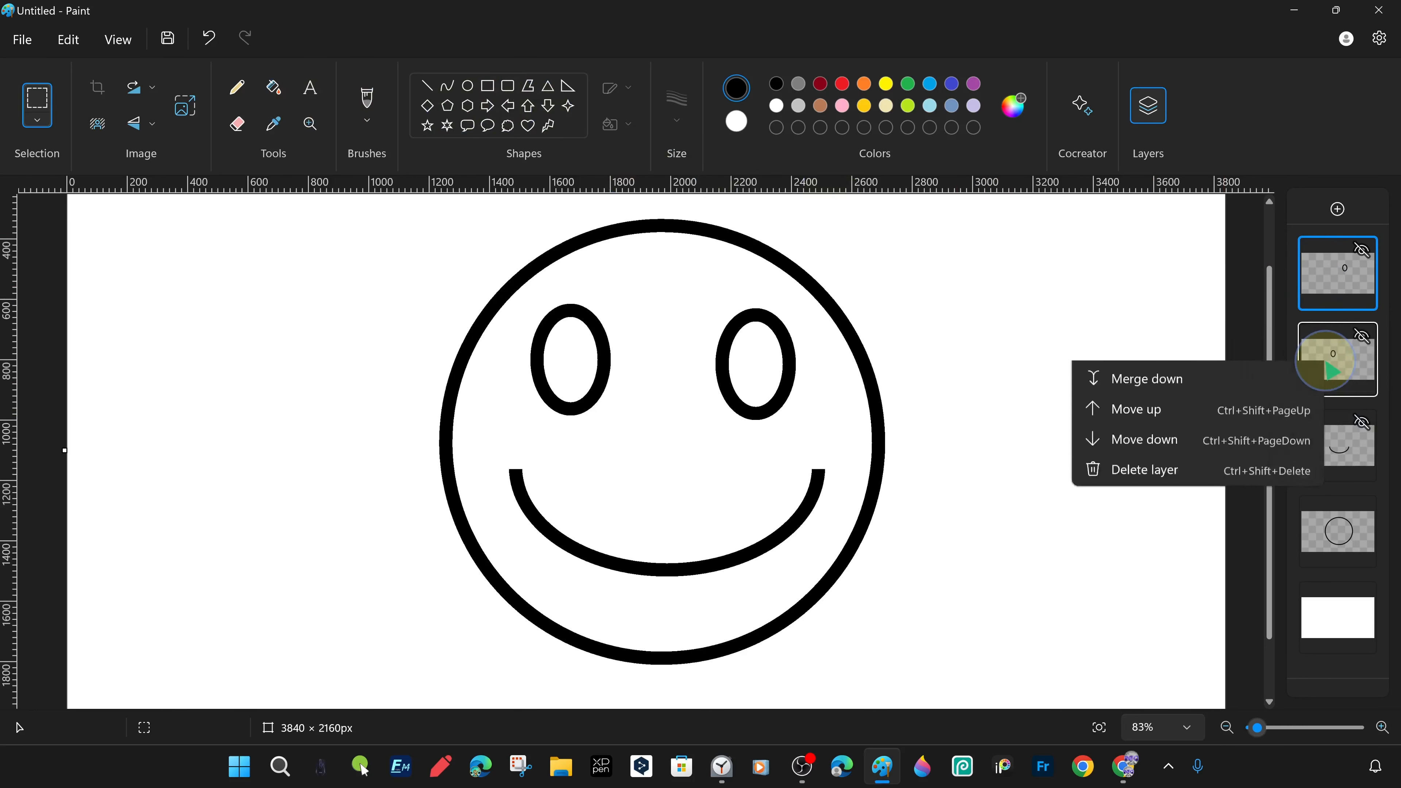
right_click(1330, 273)
left_click(1169, 339)
left_click(1360, 251)
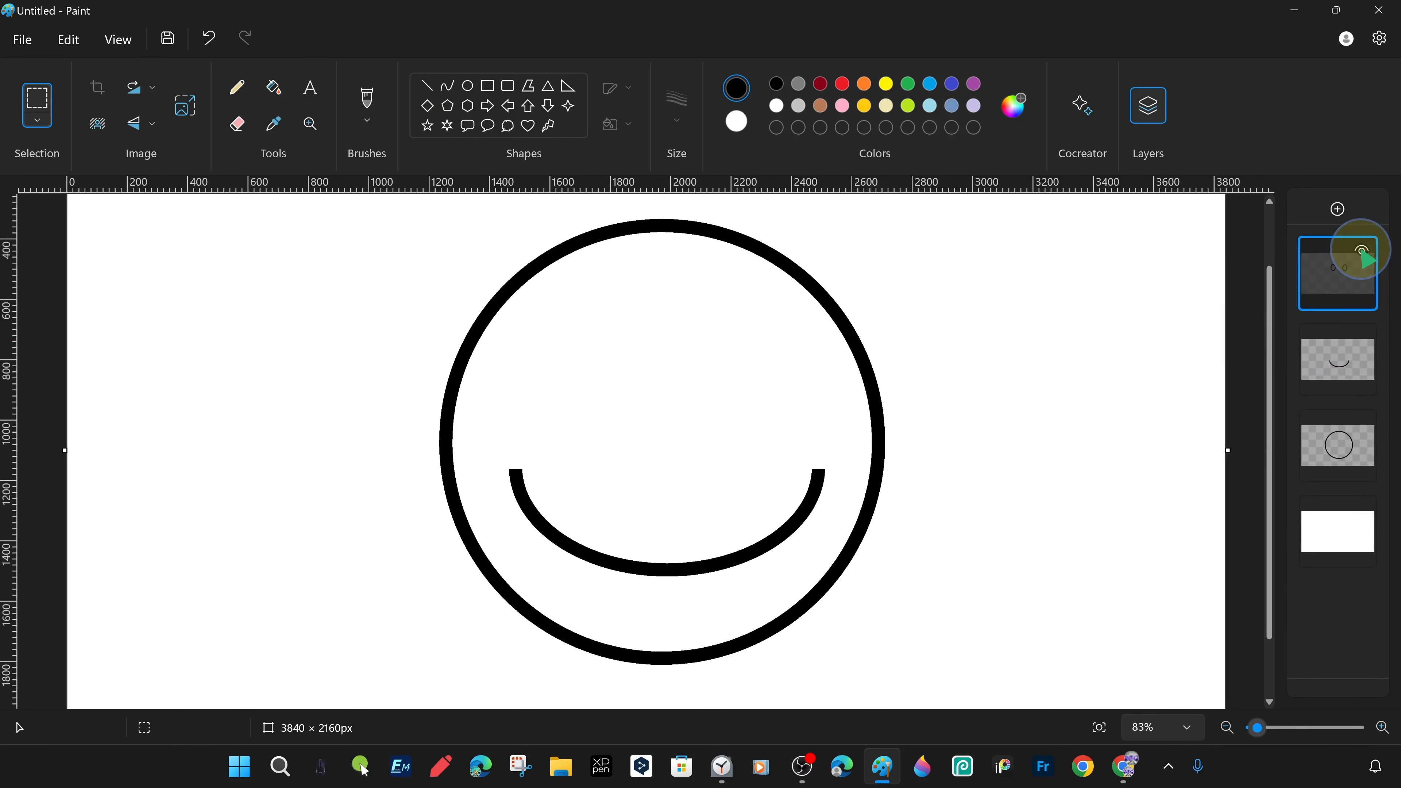
left_click(1360, 251)
Step: Fill both eye ovals with black
left_click(274, 87)
left_click(579, 345)
left_click(753, 352)
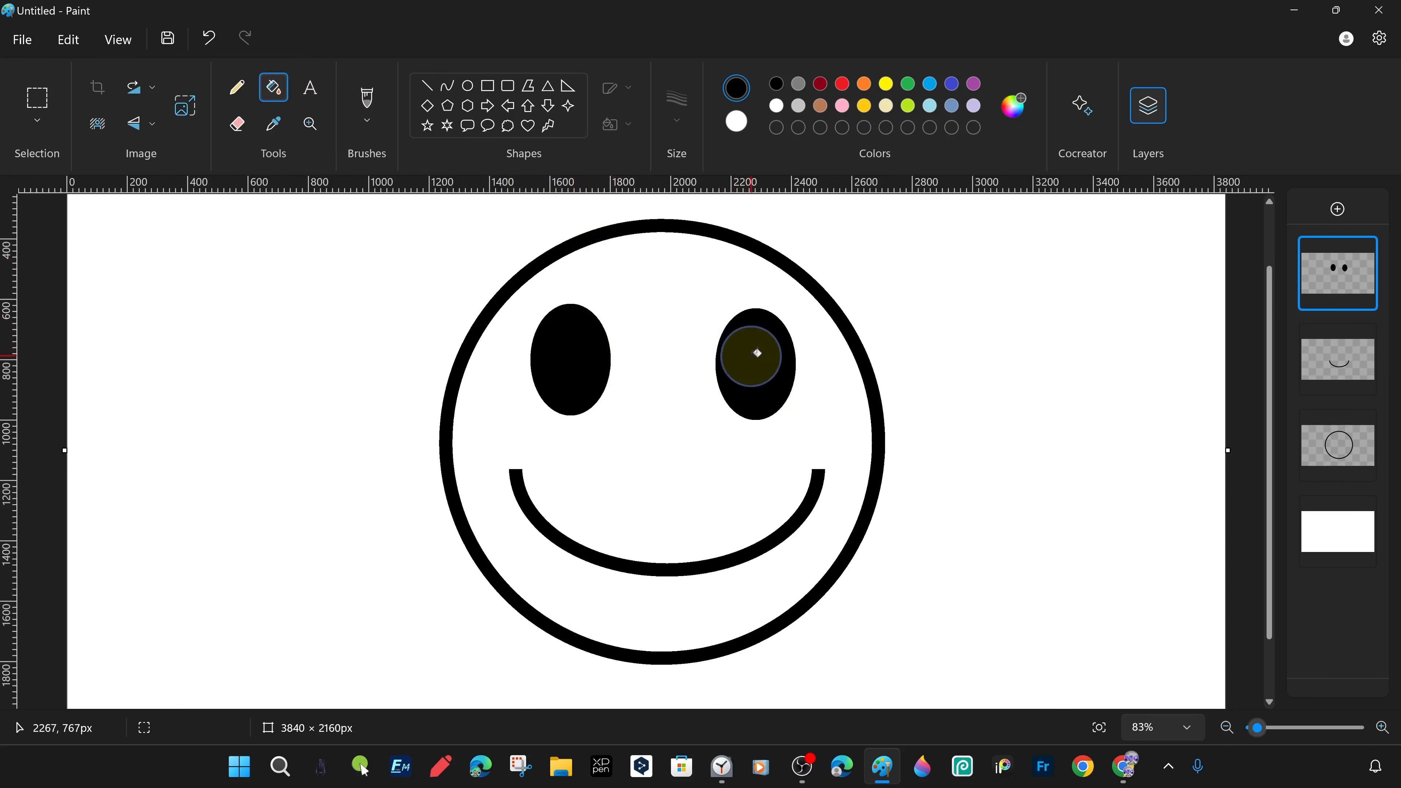
Step: On the smile layer, round off both ends of the smile with a Brush matched to the line thickness
left_click(1338, 358)
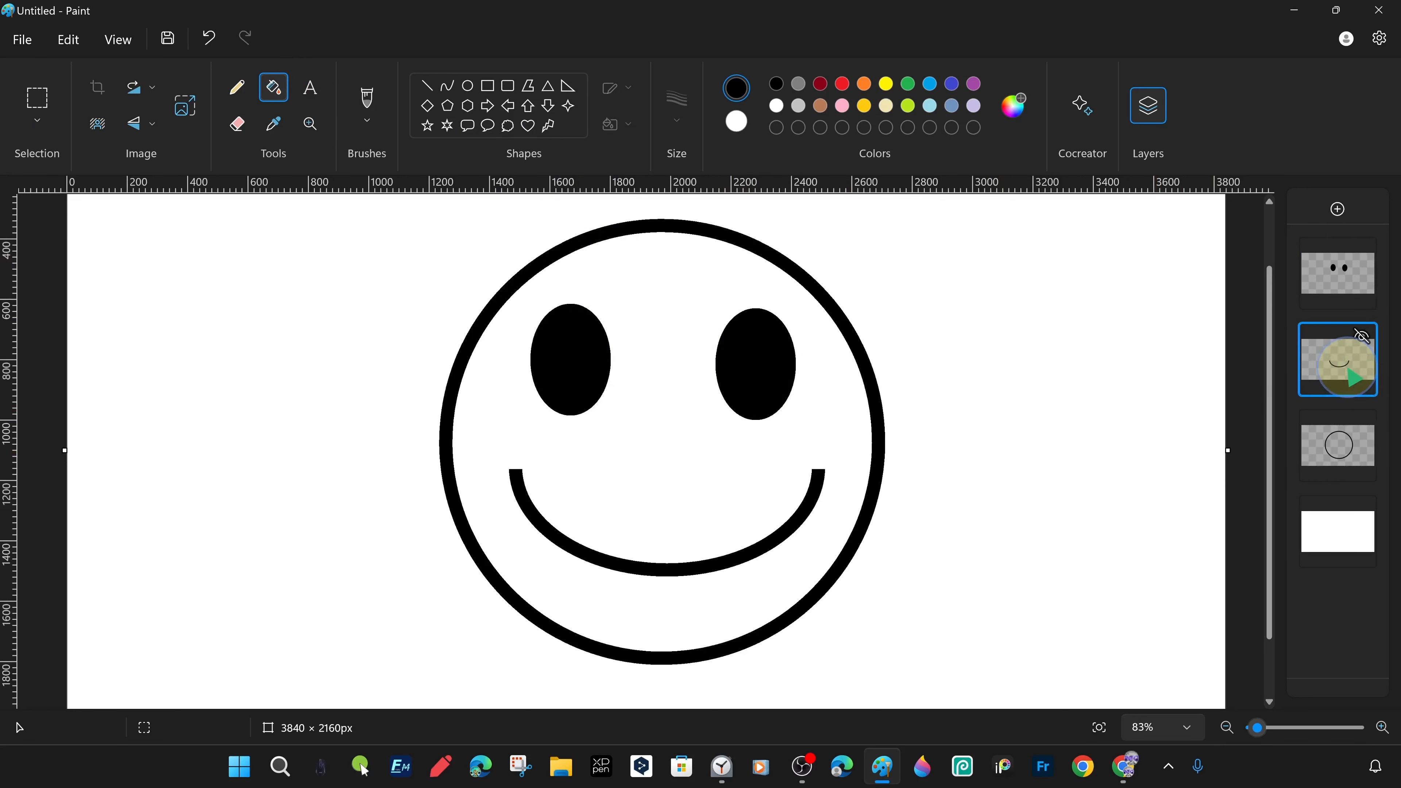
left_click(237, 87)
left_click(677, 105)
left_click(694, 191)
left_click(366, 104)
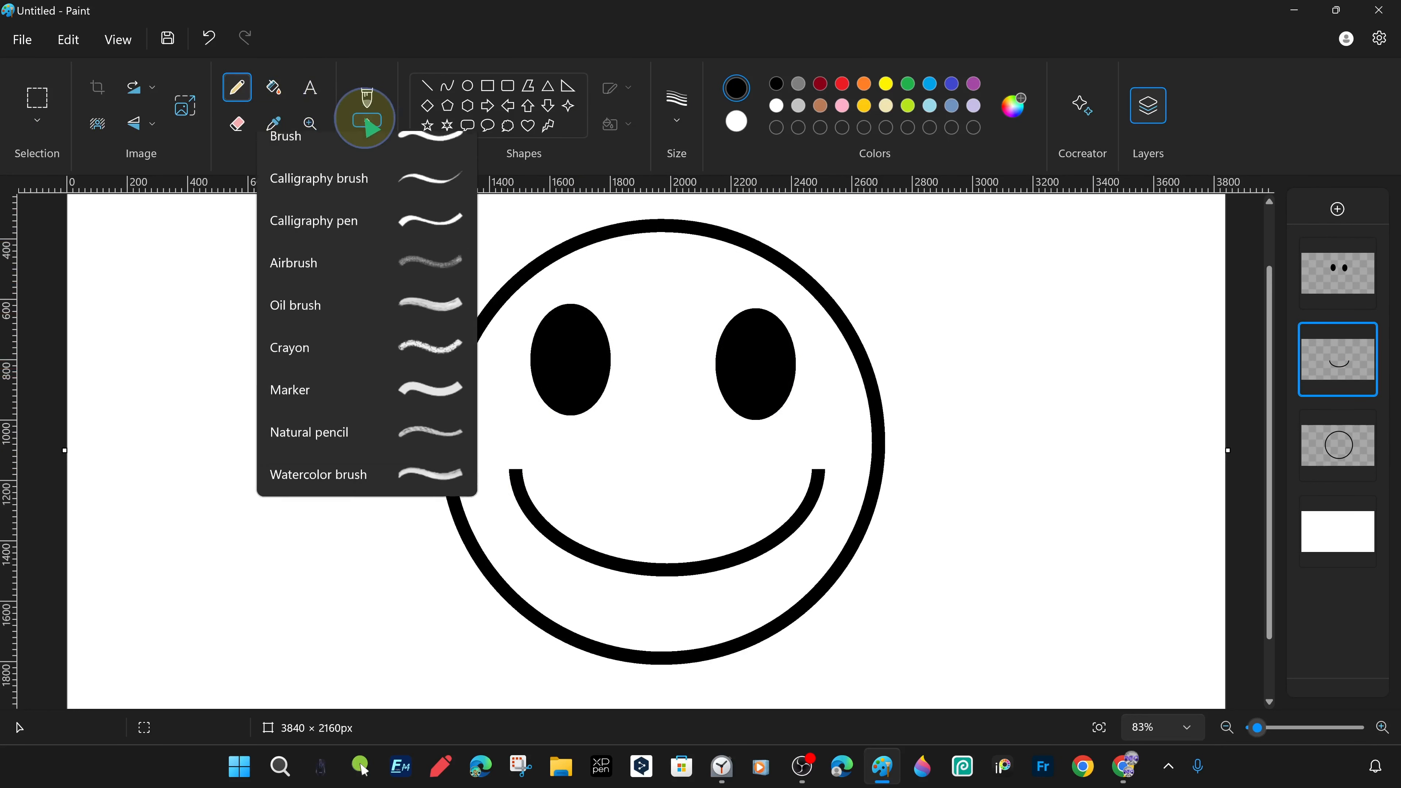
left_click(287, 138)
key("ctrl+KP_Add")
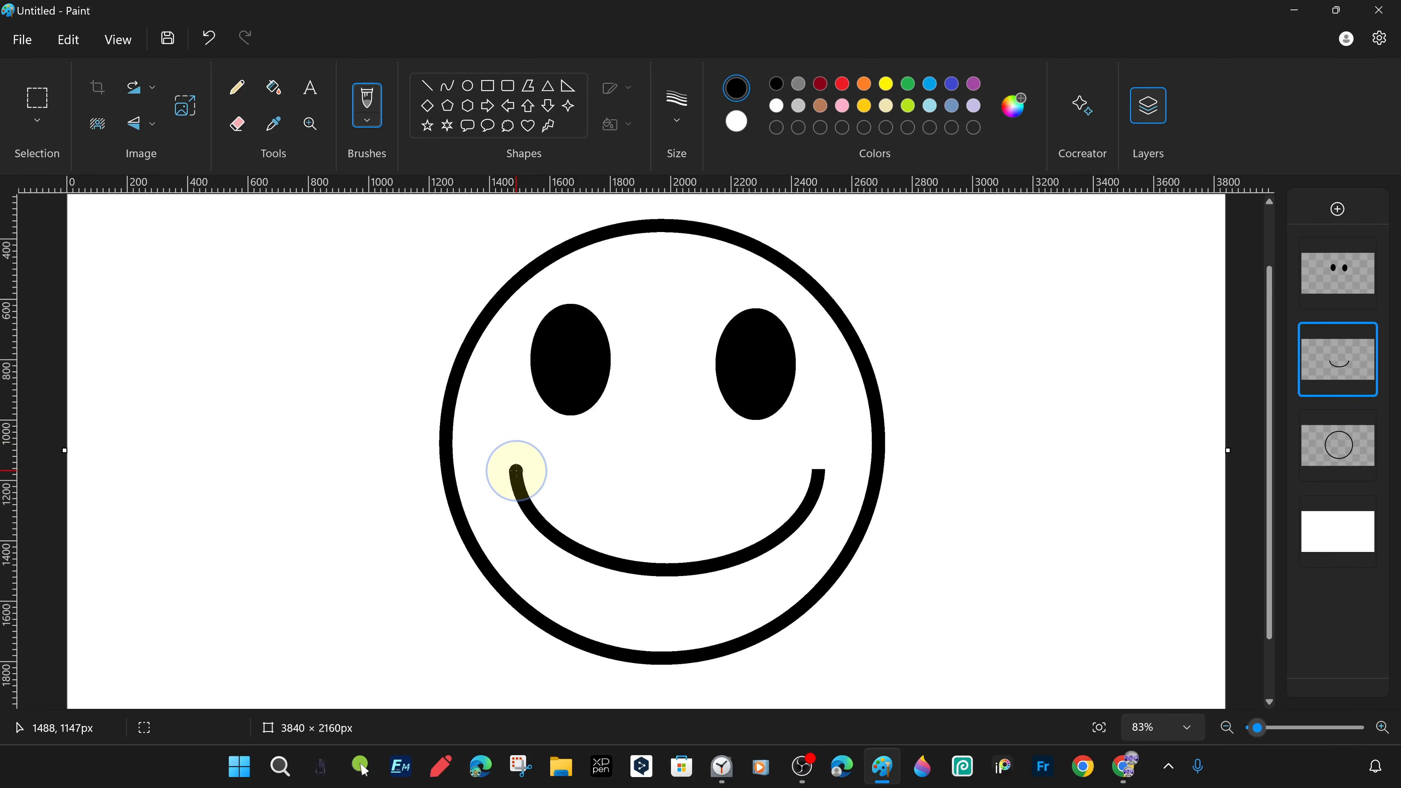
scroll(516, 471, "up", 5)
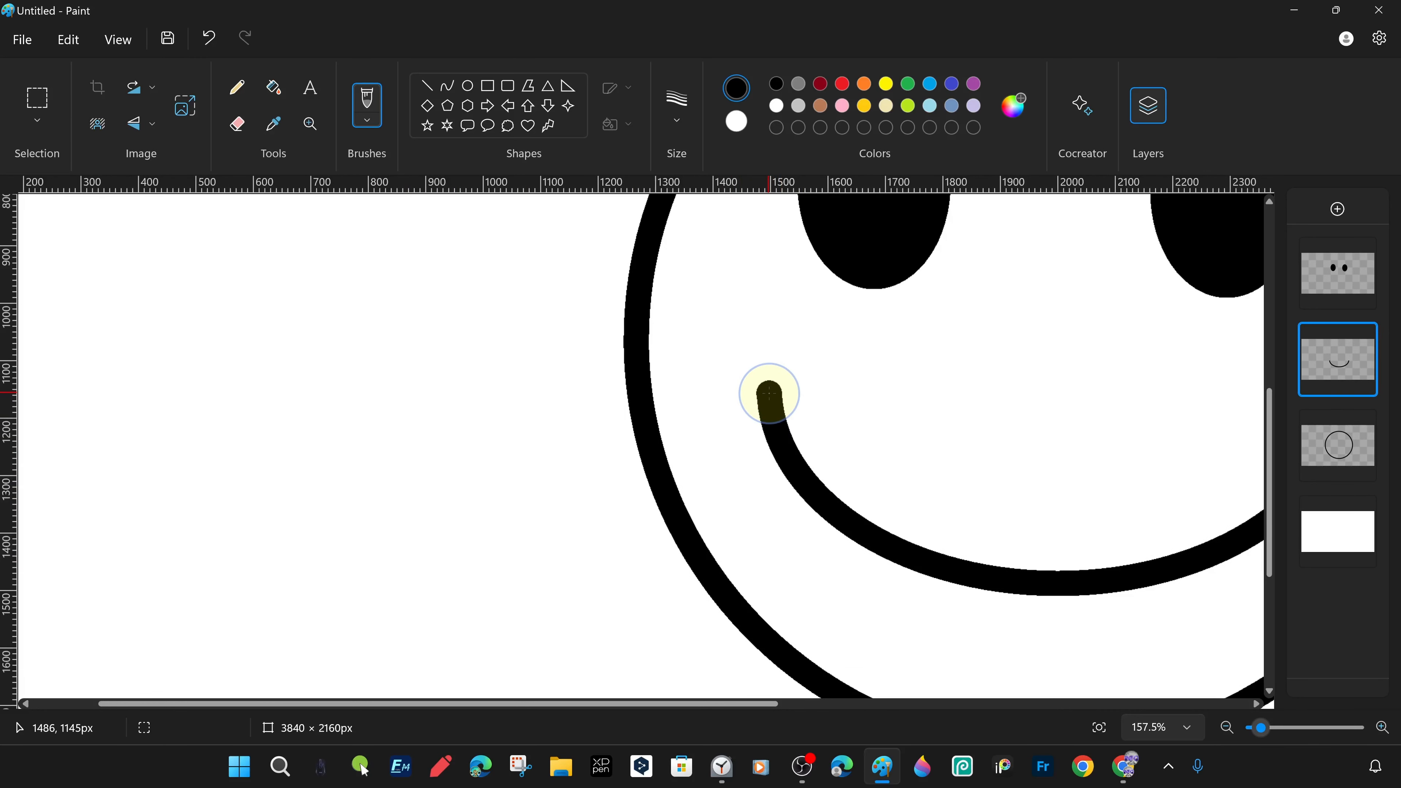
scroll(853, 586, "right", 6)
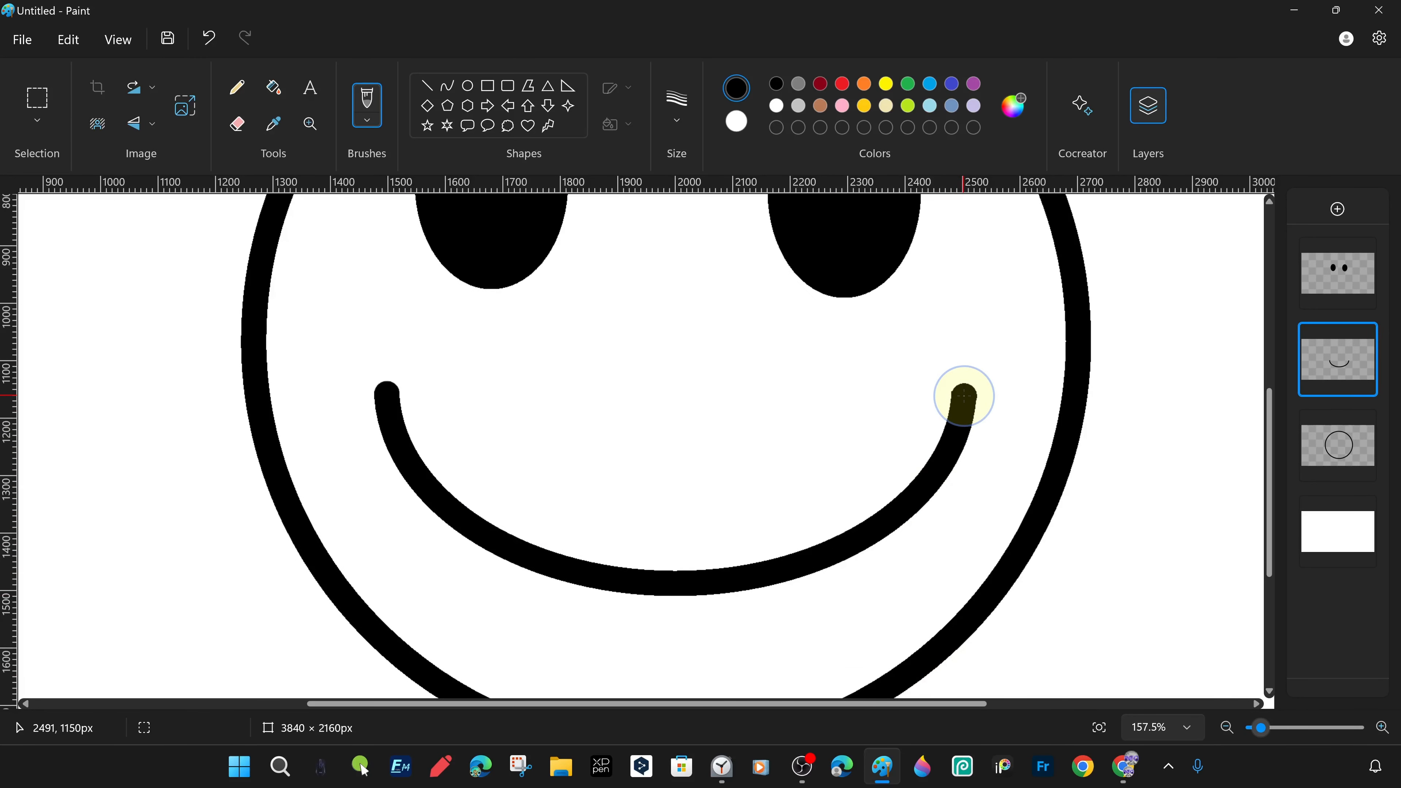
scroll(756, 466, "down", 5)
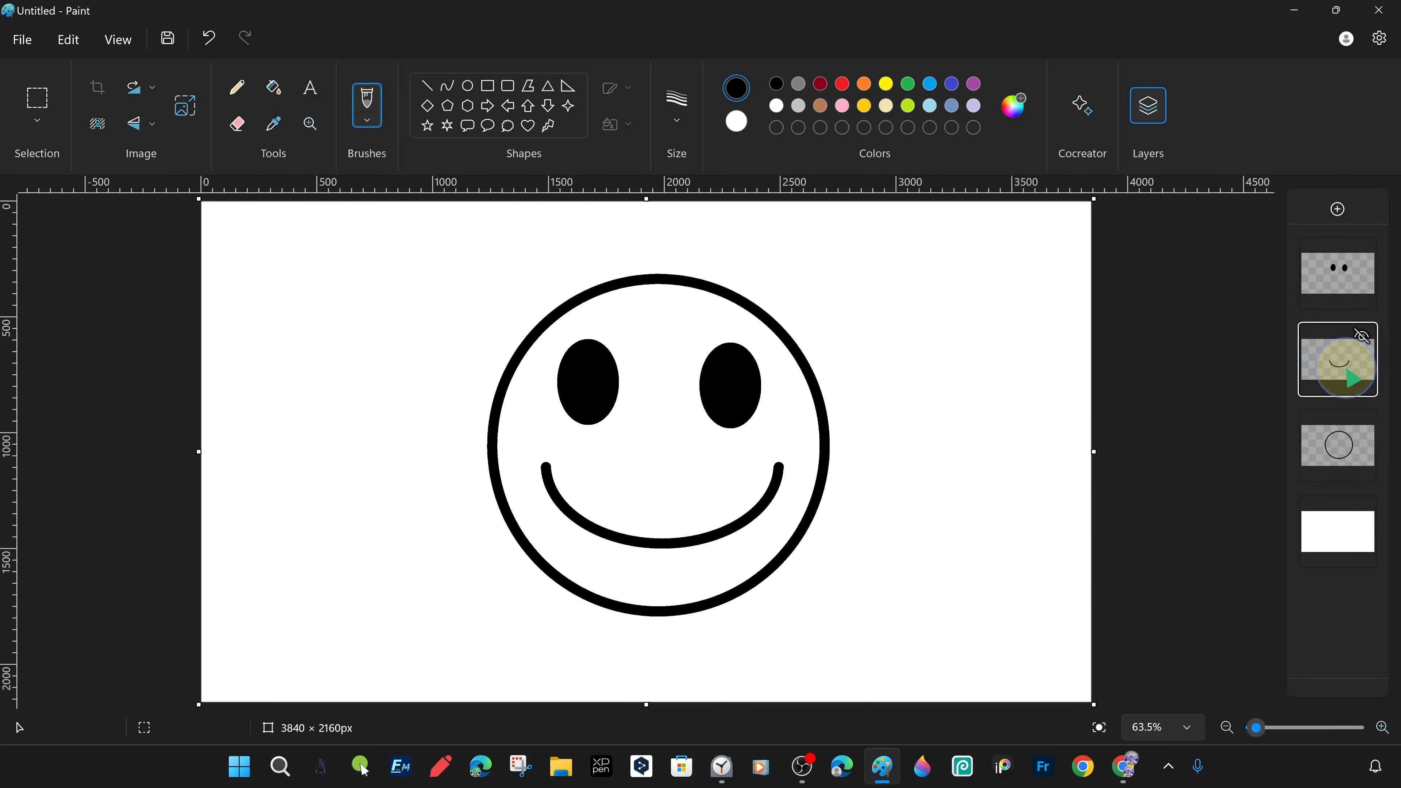
Step: Select the smile, shrink its selection to about 1060 × 435 px, and centre it in the lower part of the face
key("s")
left_click_drag(799, 447, 537, 552)
left_click_drag(654, 500, 655, 508)
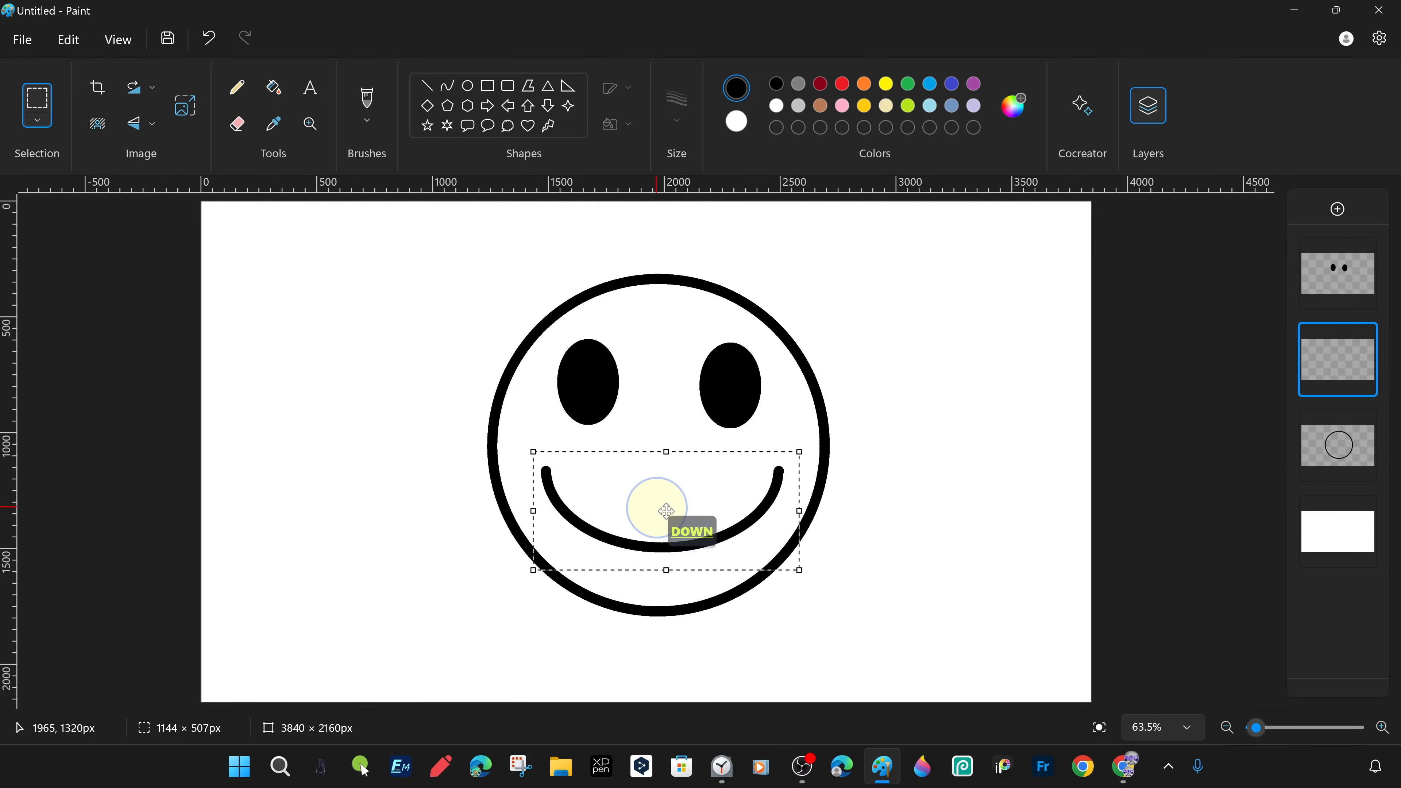
left_click_drag(800, 453, 785, 473)
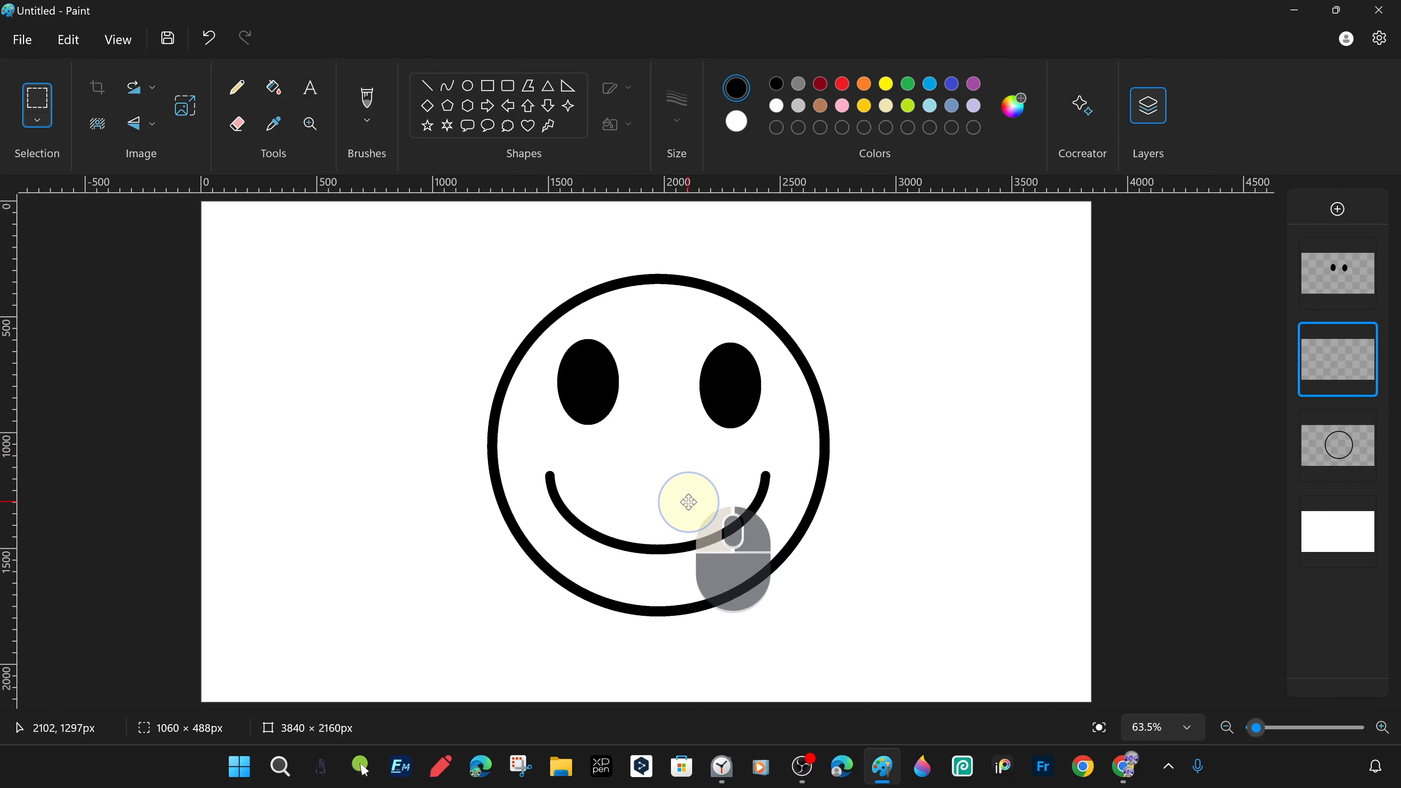
left_click_drag(666, 474, 665, 473)
left_click_drag(682, 520, 683, 517)
left_click_drag(676, 519, 677, 517)
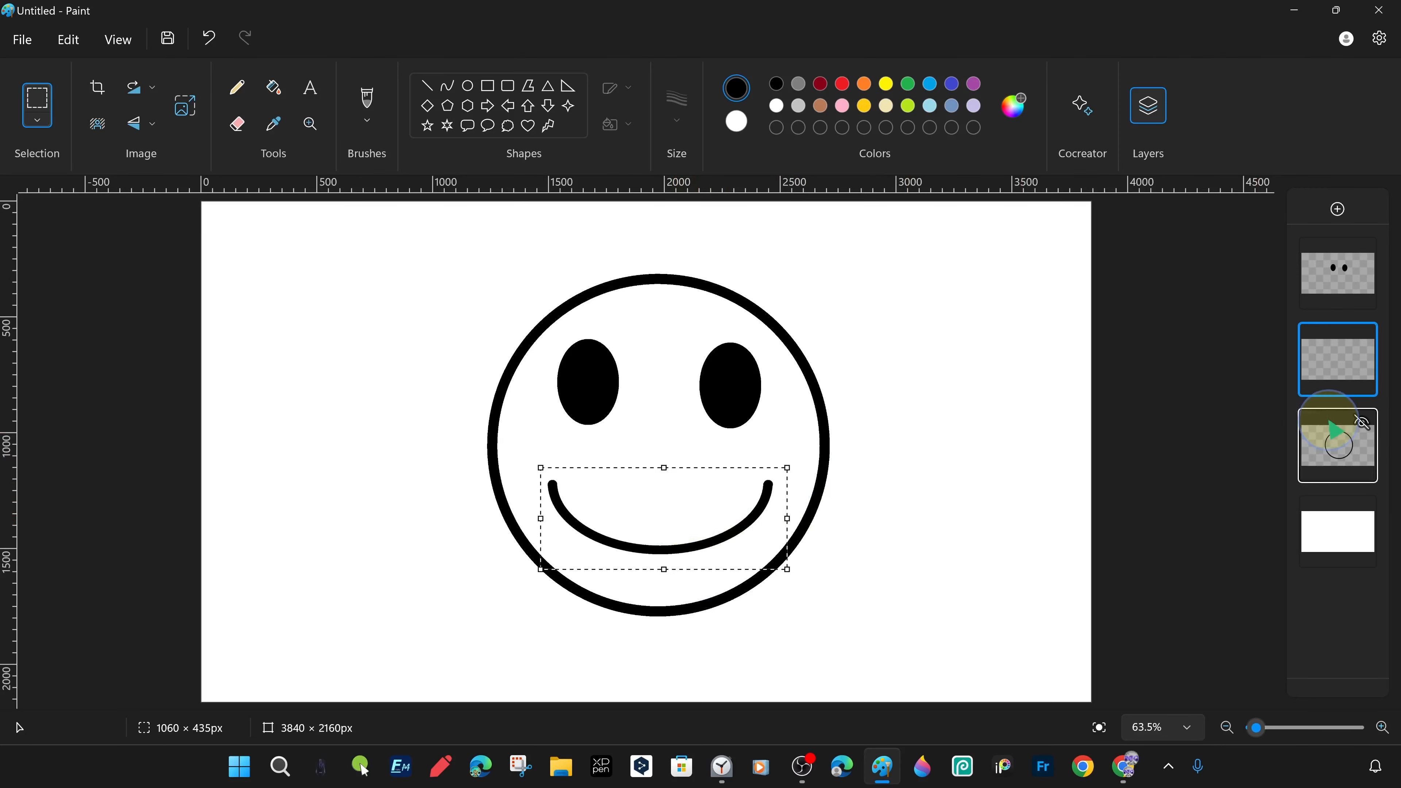
left_click(1072, 472)
Step: Select both eyes on their layer and move them slightly down
left_click(1338, 273)
left_click_drag(487, 440, 839, 295)
left_click_drag(663, 381, 663, 397)
Step: Duplicate the face circle layer and draw a large wide oval over the face on it, adjusting its width and position
right_click(1338, 446)
left_click(1291, 481)
left_click(467, 85)
mouse_move(399, 233)
left_mouse_down()
mouse_move(911, 526)
mouse_move(848, 517)
left_mouse_up()
left_click_drag(890, 389, 821, 389)
mouse_move(667, 447)
left_mouse_down()
mouse_move(695, 451)
mouse_move(710, 494)
left_mouse_up()
Step: On a new layer, draw a wide oval about 1977 × 1255 px overlapping the face as the base for a shallower smile
left_click(1337, 209)
mouse_move(435, 243)
left_mouse_down()
mouse_move(895, 533)
mouse_move(874, 525)
left_mouse_up()
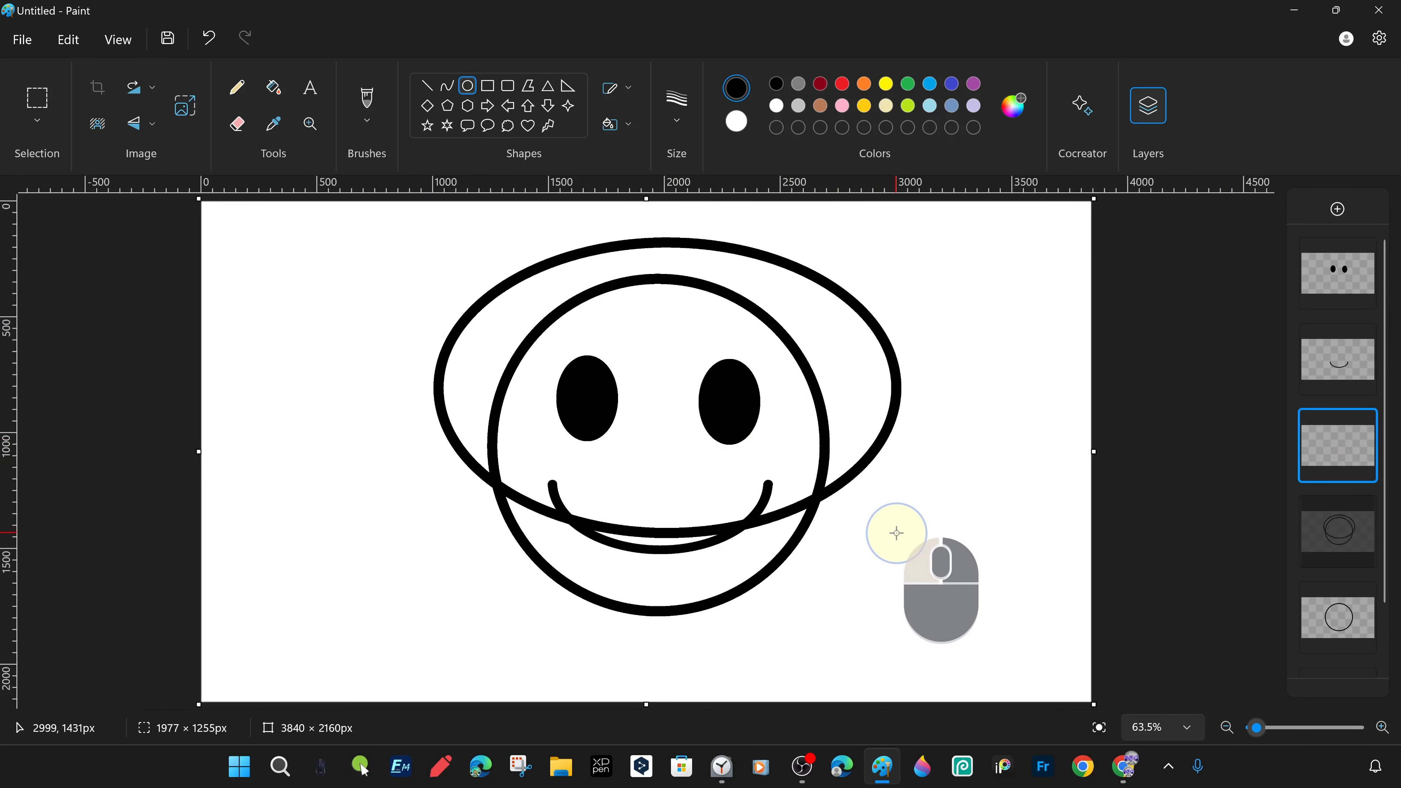
left_click_drag(706, 499, 714, 504)
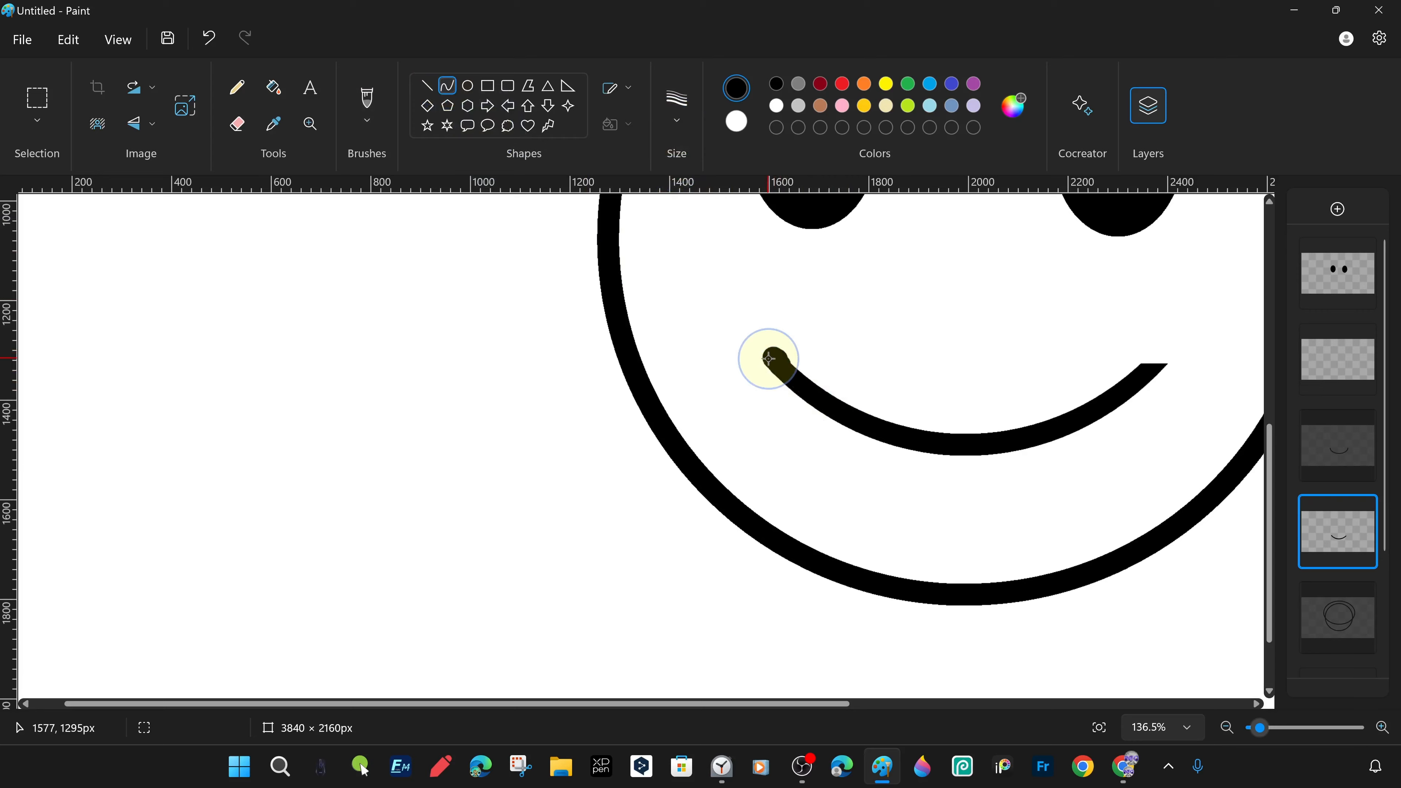
Step: Round off the ends of the shallow smile and compare it with the deeper smile by switching their layers' visibility
left_click_drag(769, 358, 1169, 353)
scroll(807, 449, "down", 4, "ctrl")
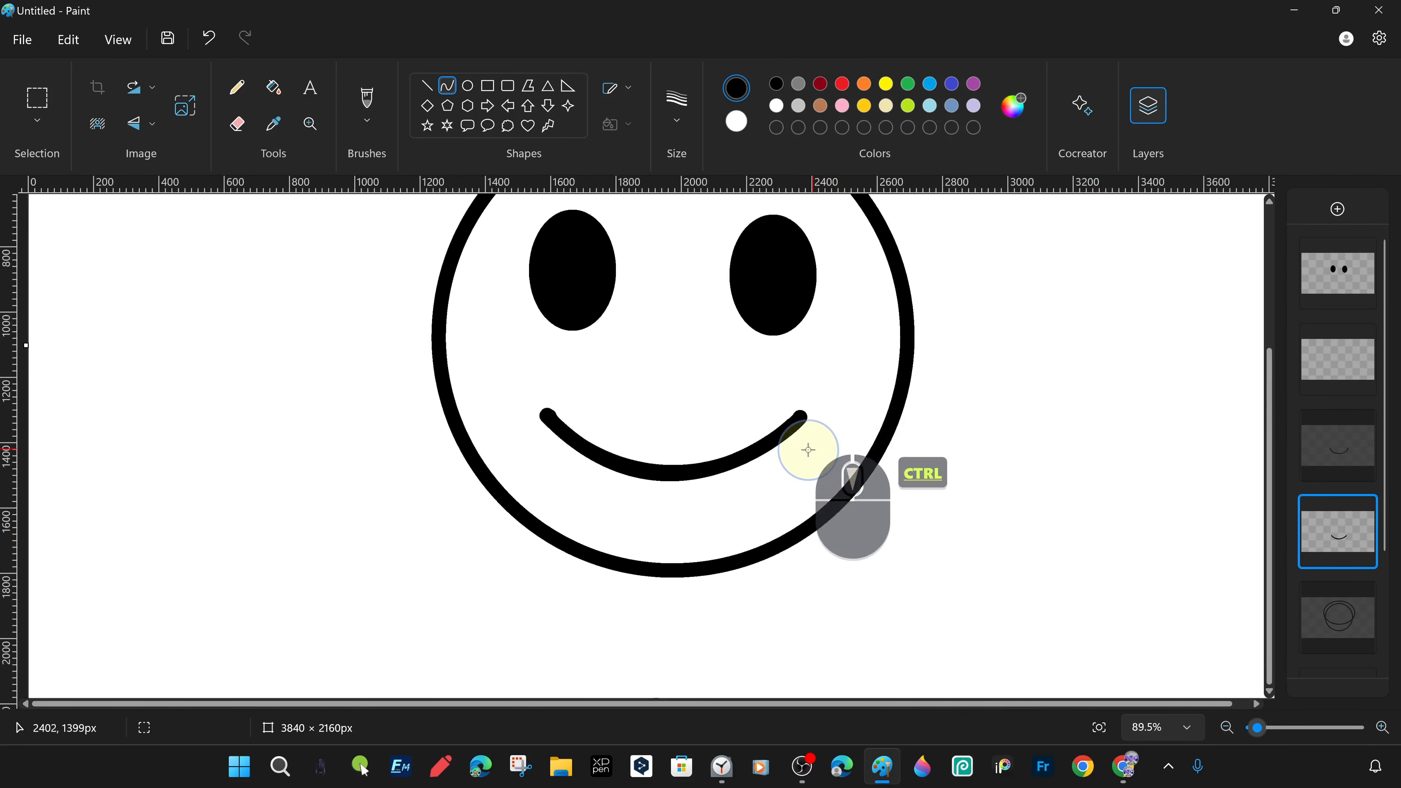
left_click(1361, 509)
left_click(1360, 424)
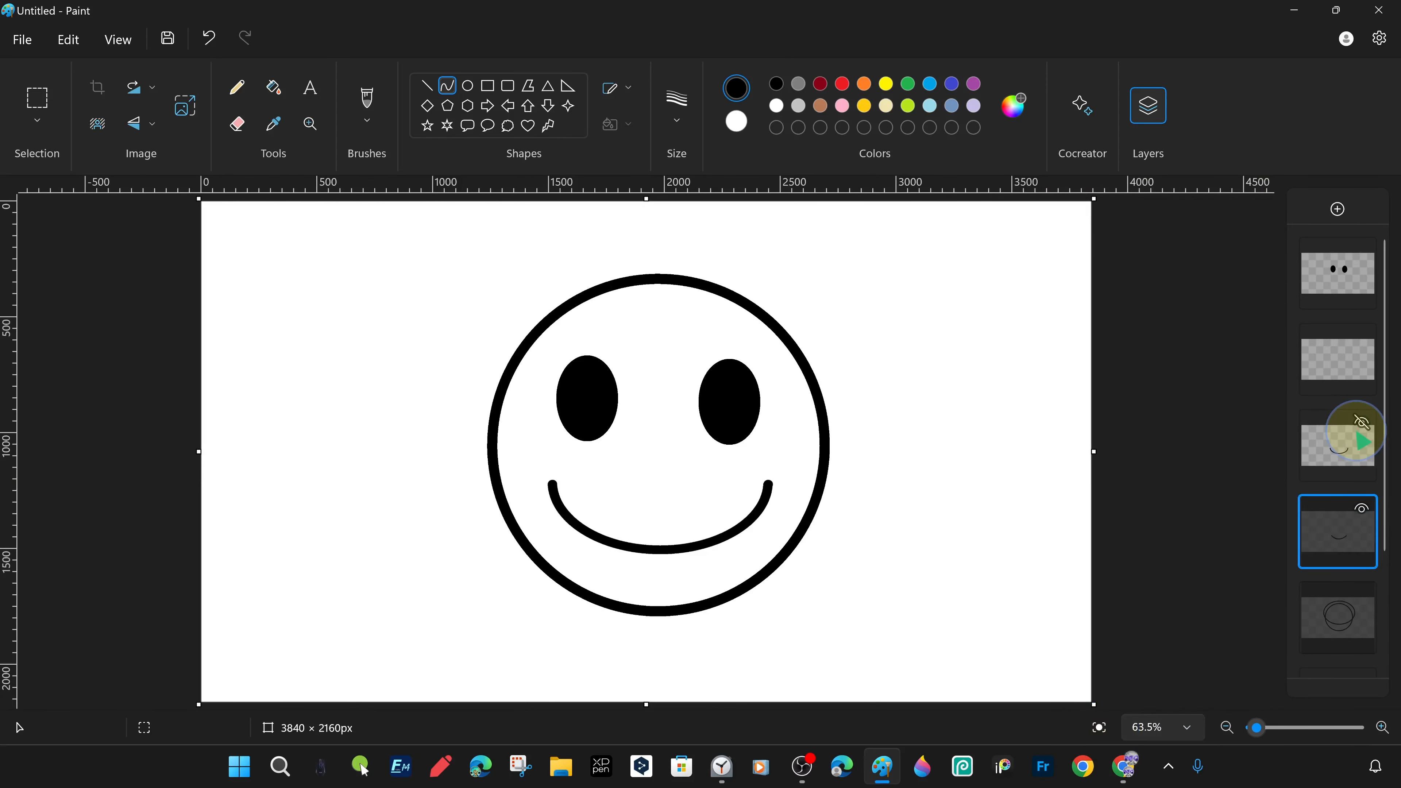
left_click(1360, 424)
left_click(1364, 509)
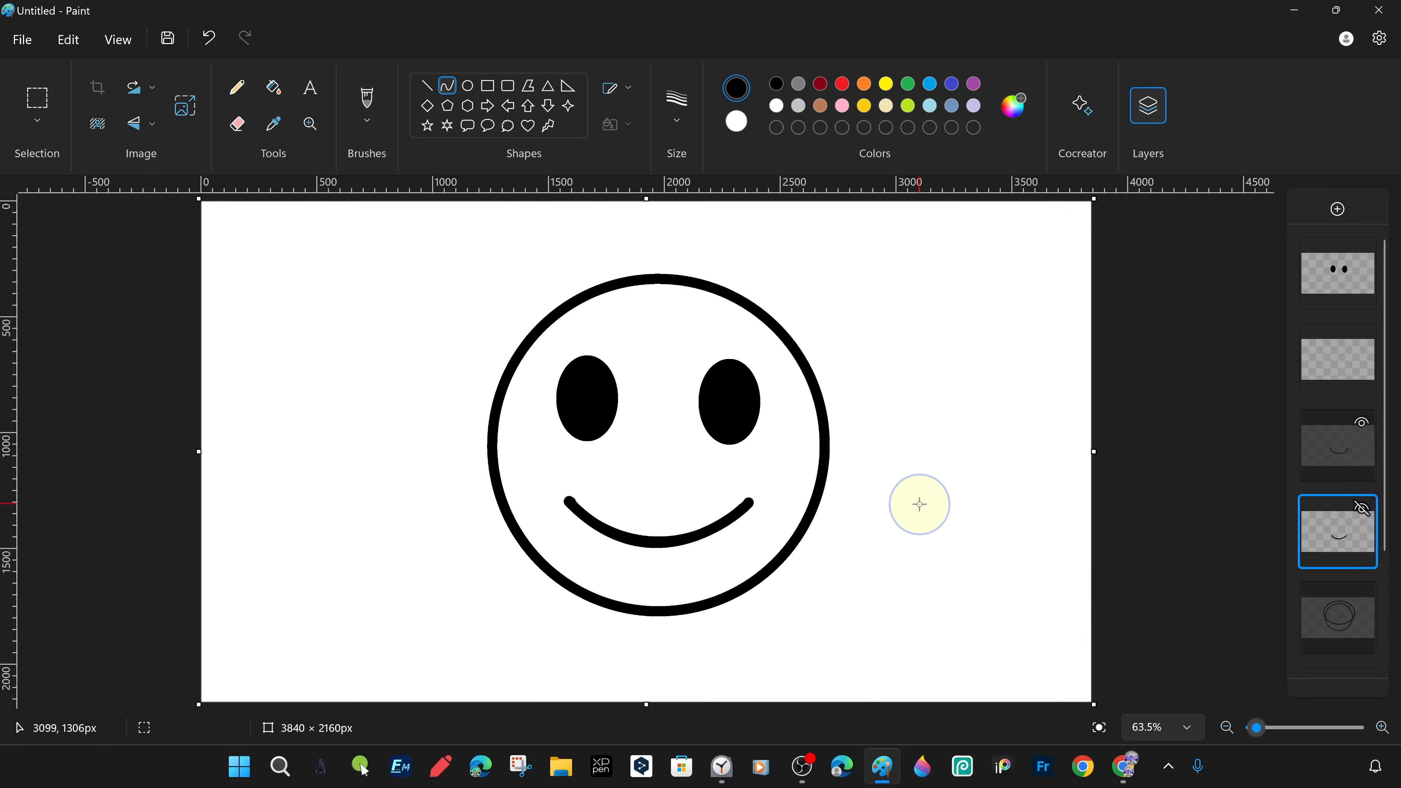
Step: Duplicate the eyes layer and hide the original
left_click(1326, 271)
left_click(37, 98)
left_click_drag(910, 291, 470, 471)
right_click(1343, 279)
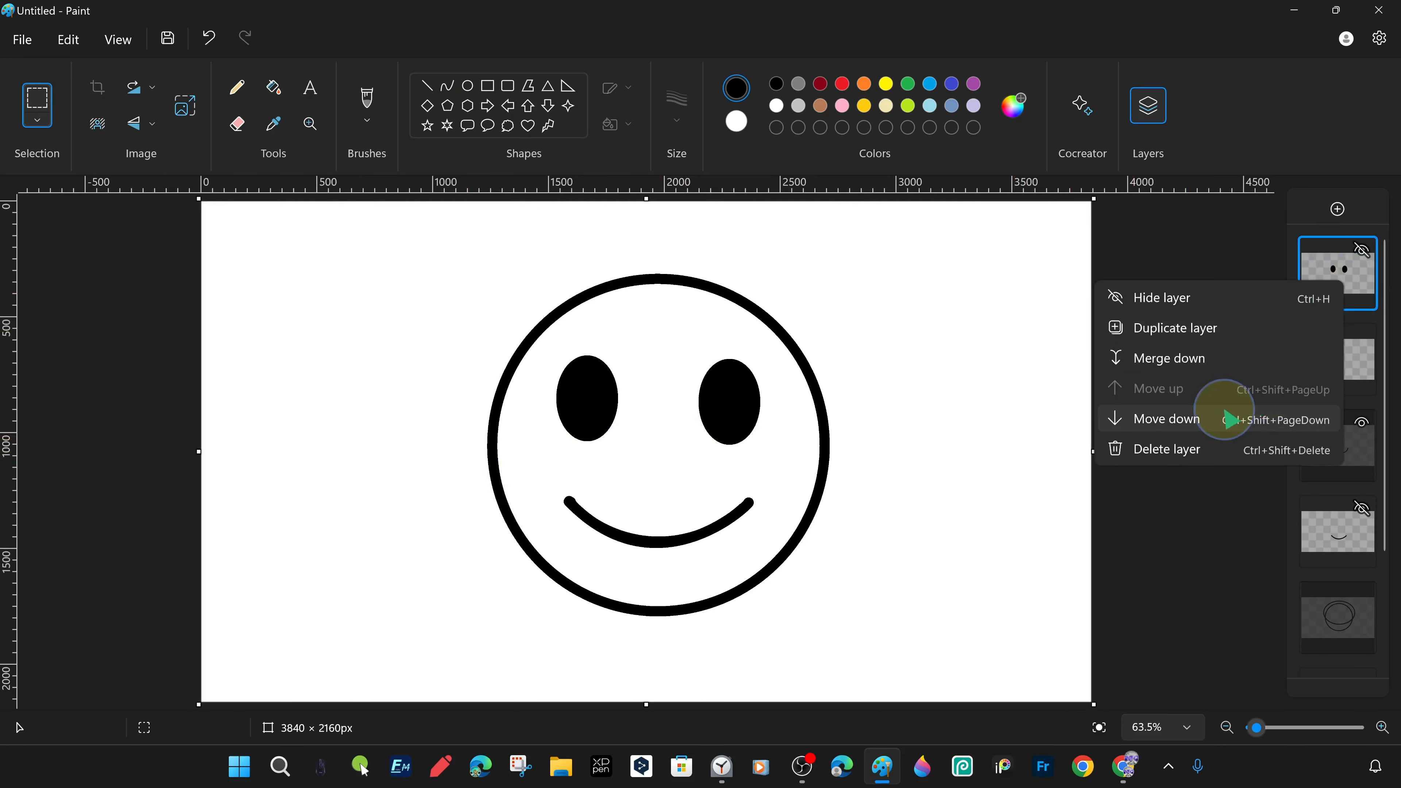
left_click(1229, 419)
Step: Select the duplicated eyes and reposition them slightly lower, centred across the face
left_click_drag(870, 272, 454, 469)
mouse_move(662, 419)
left_mouse_down()
mouse_move(666, 432)
mouse_move(663, 382)
mouse_move(694, 398)
mouse_move(582, 406)
mouse_move(635, 410)
left_mouse_up()
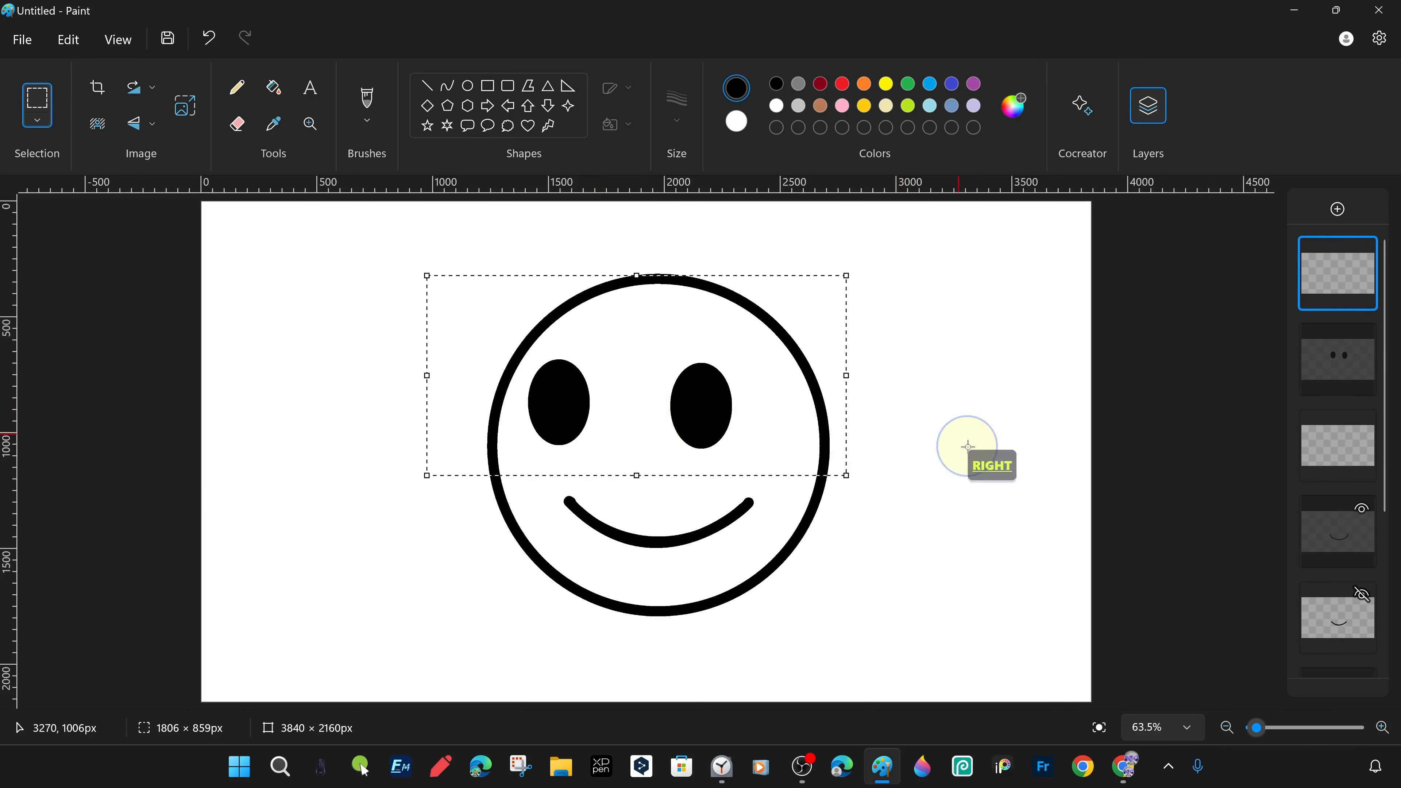
key("Right")
key("Right")
key("Right")
key("Right")
key("Right")
key("Right")
key("Right")
key("Right")
key("Down")
key("Down")
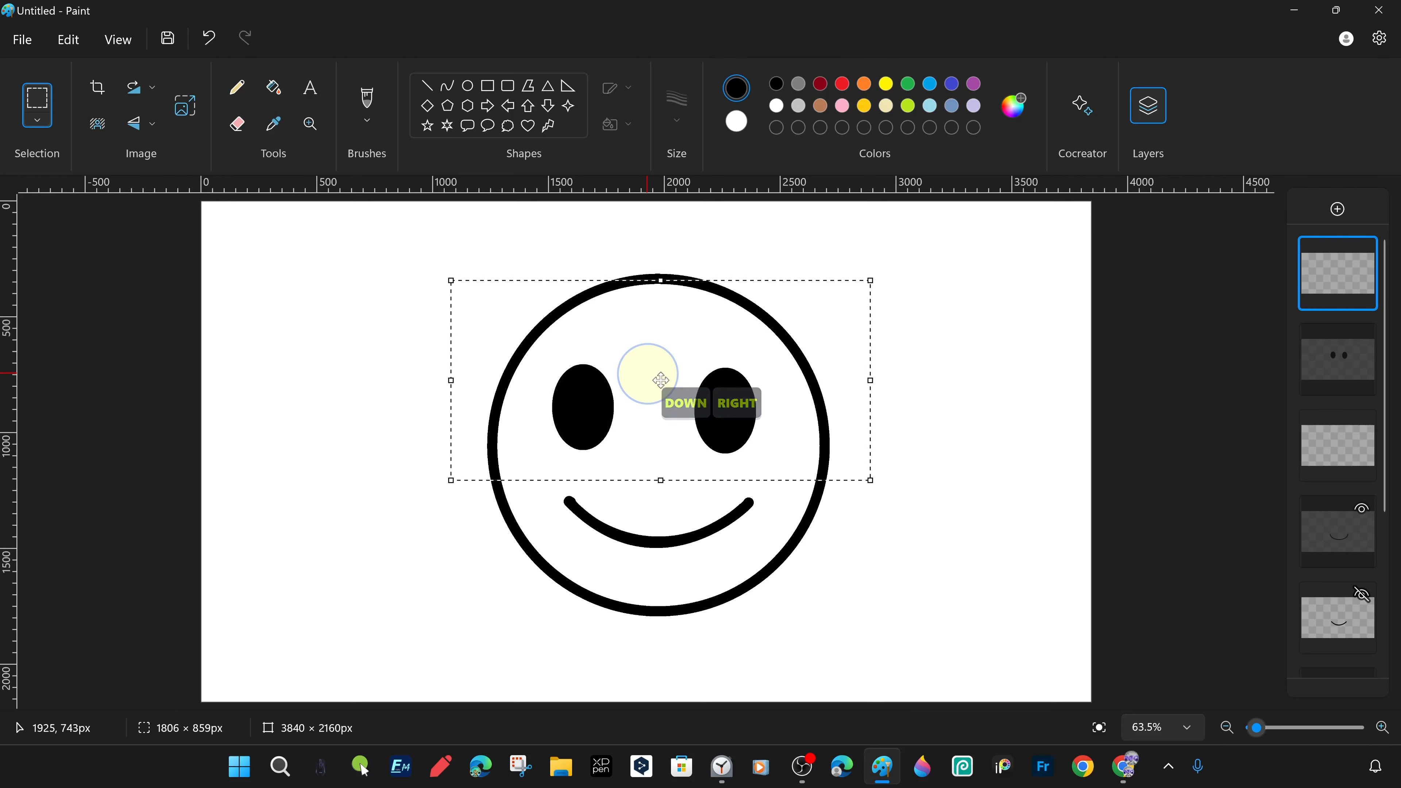
key("Down")
key("Right")
key("Down")
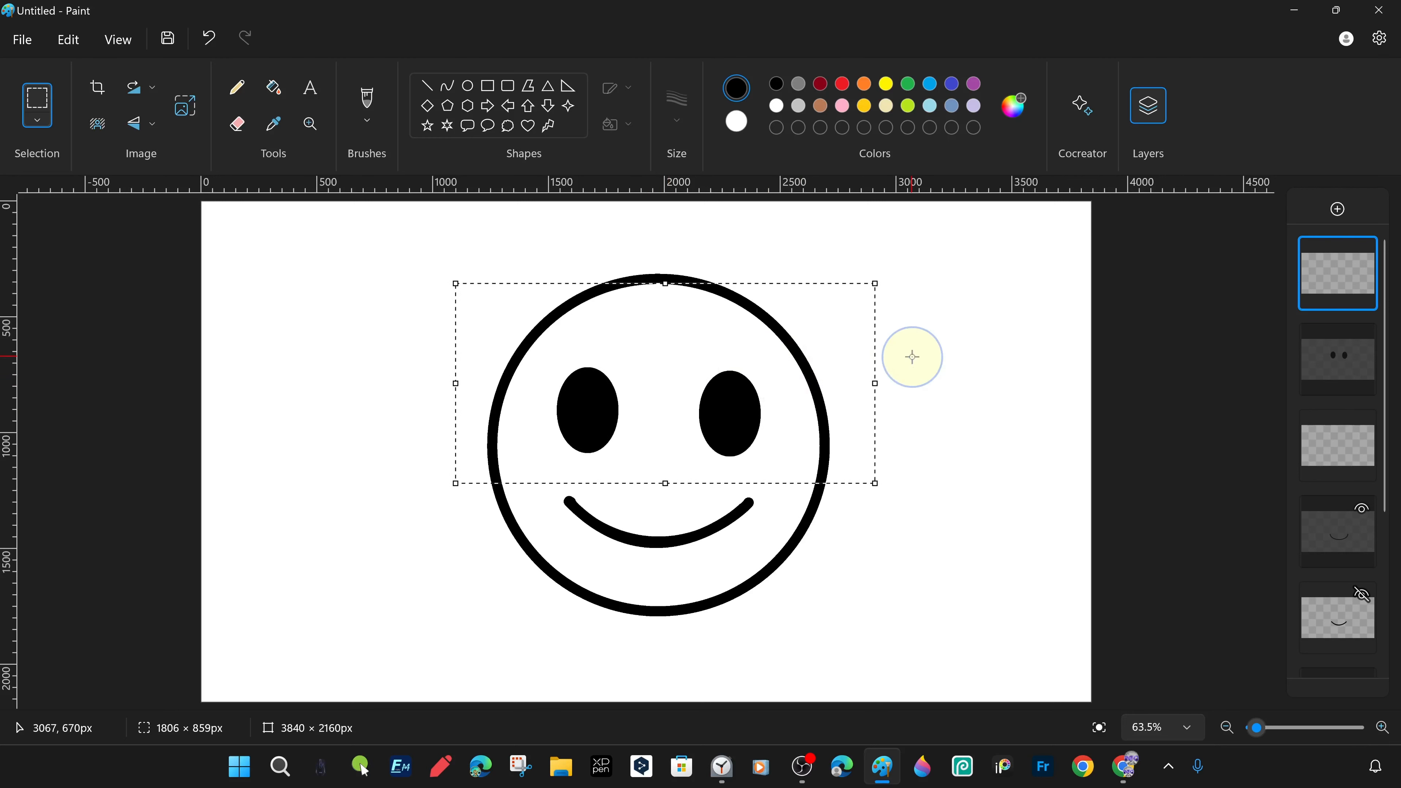
Step: Compare the original and repositioned eyes and the two smile versions by switching their layers' visibility
left_click(1361, 250)
left_click(1362, 250)
left_click(1362, 250)
left_click(1361, 249)
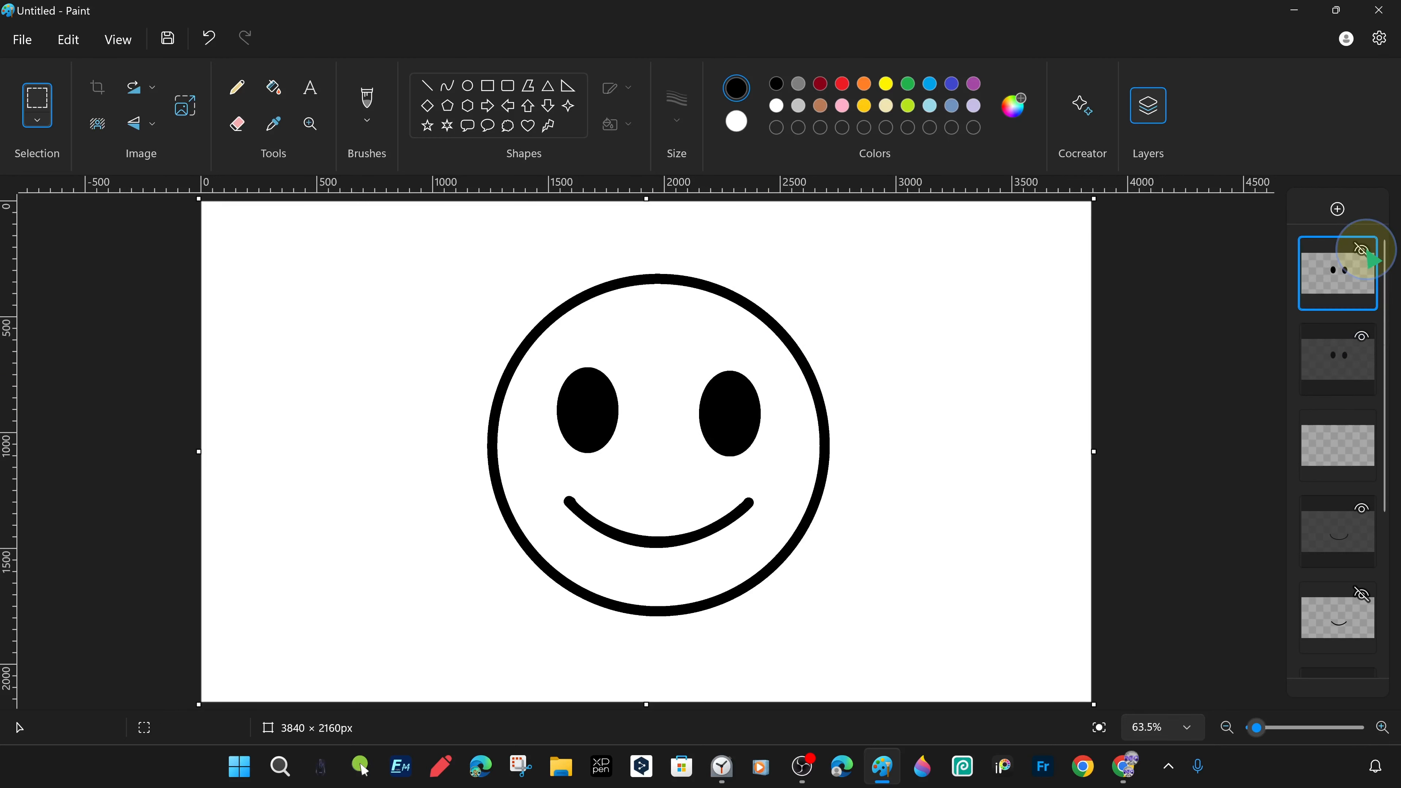
left_click(1364, 511)
left_click(1361, 596)
left_click(1360, 596)
left_click(1360, 511)
left_click(1361, 250)
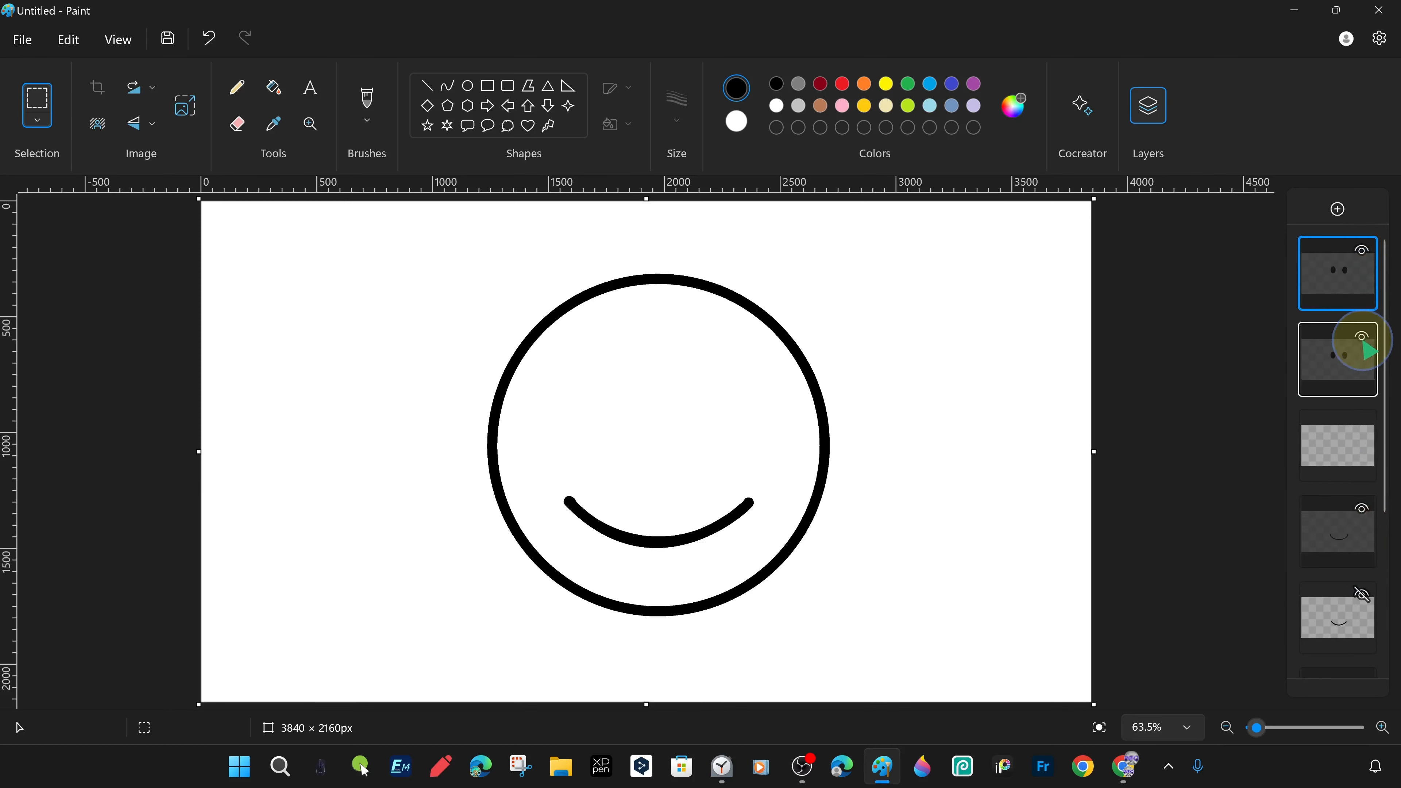
left_click(1361, 337)
left_click(1362, 337)
left_click(1362, 250)
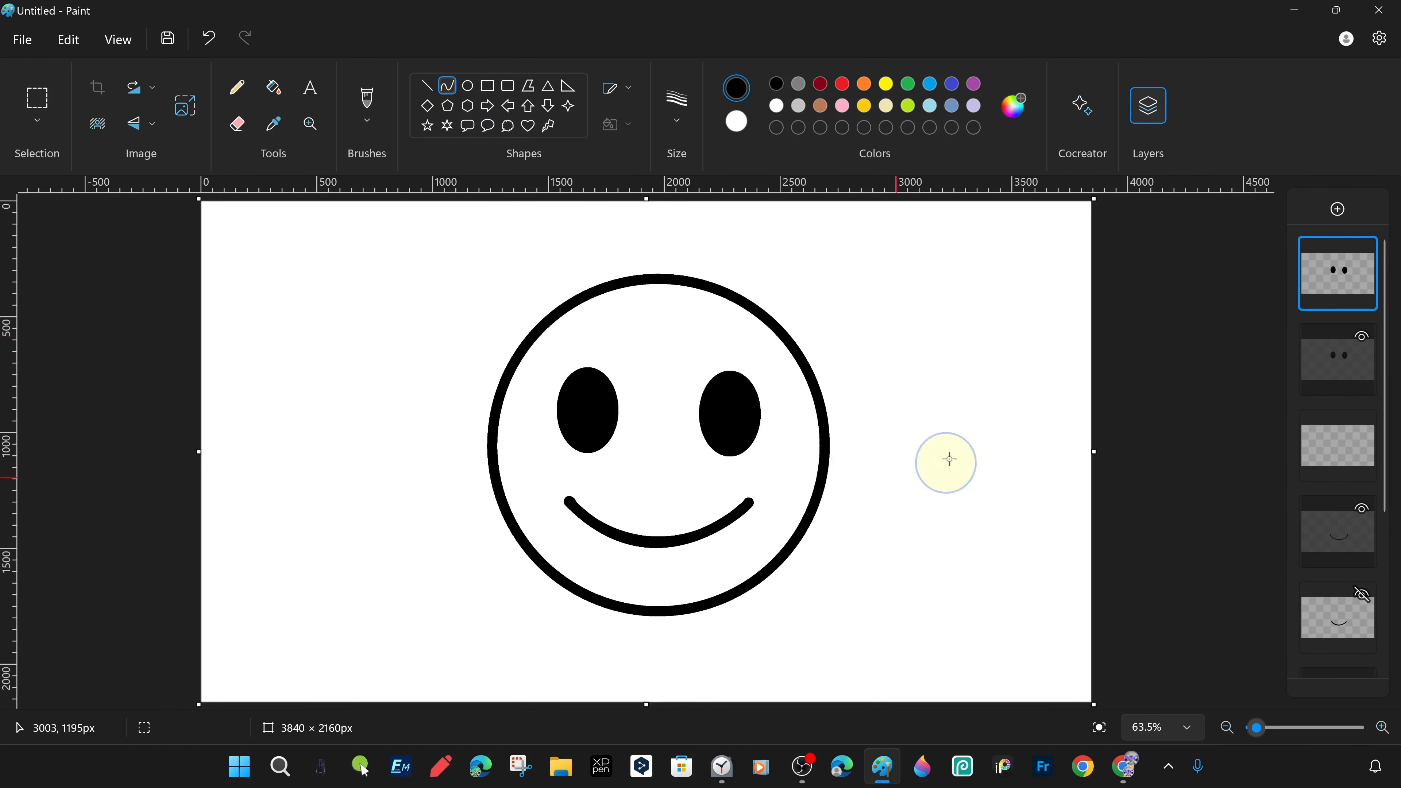
mouse_move(858, 655)
left_mouse_down()
mouse_move(1043, 448)
mouse_move(876, 516)
mouse_move(1060, 433)
left_mouse_up()
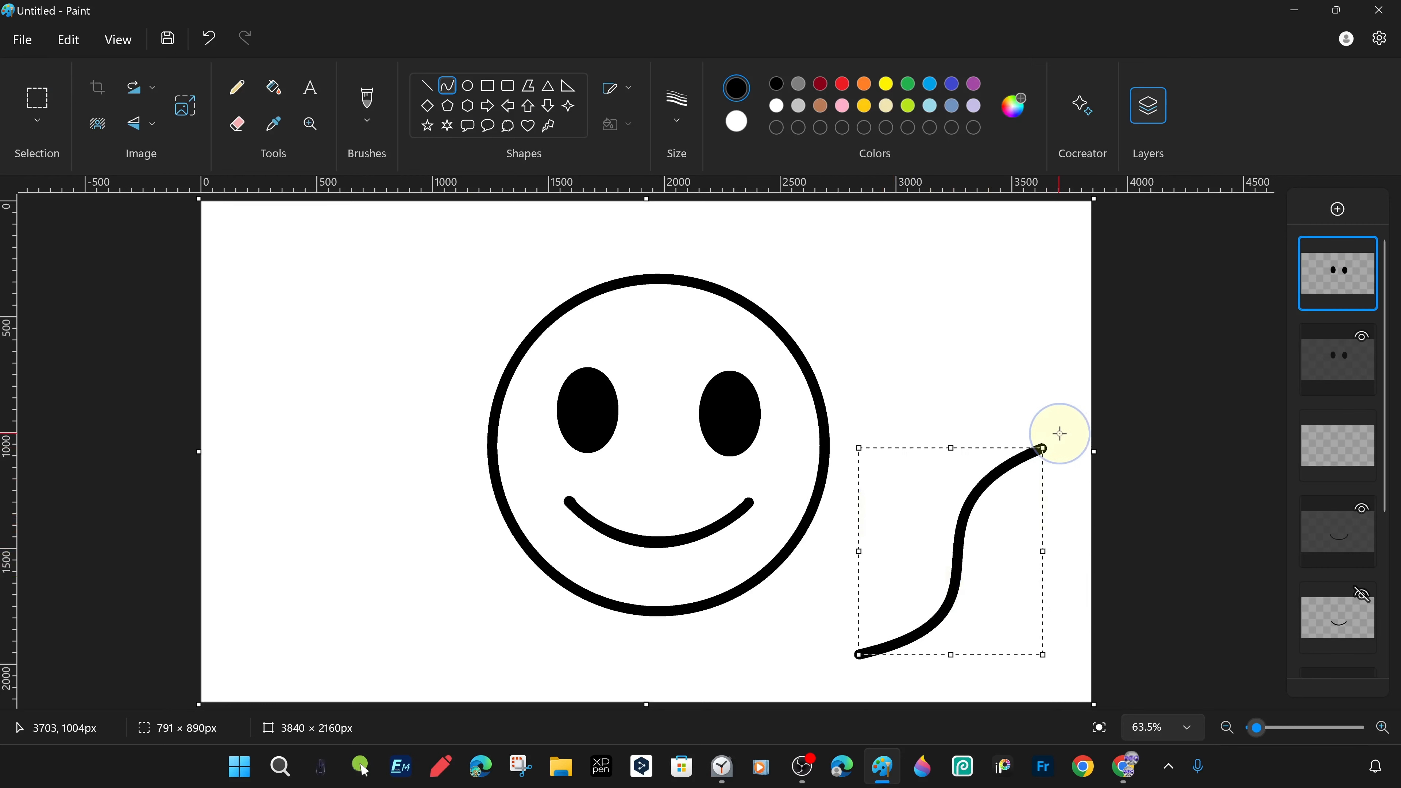
left_click(37, 99)
left_click_drag(1111, 378, 842, 672)
key("Delete")
Step: On a new layer, handwrite "Creative Generalist" on two lines beside the face's lower right with the calligraphy pen
key("ctrl+shift+n")
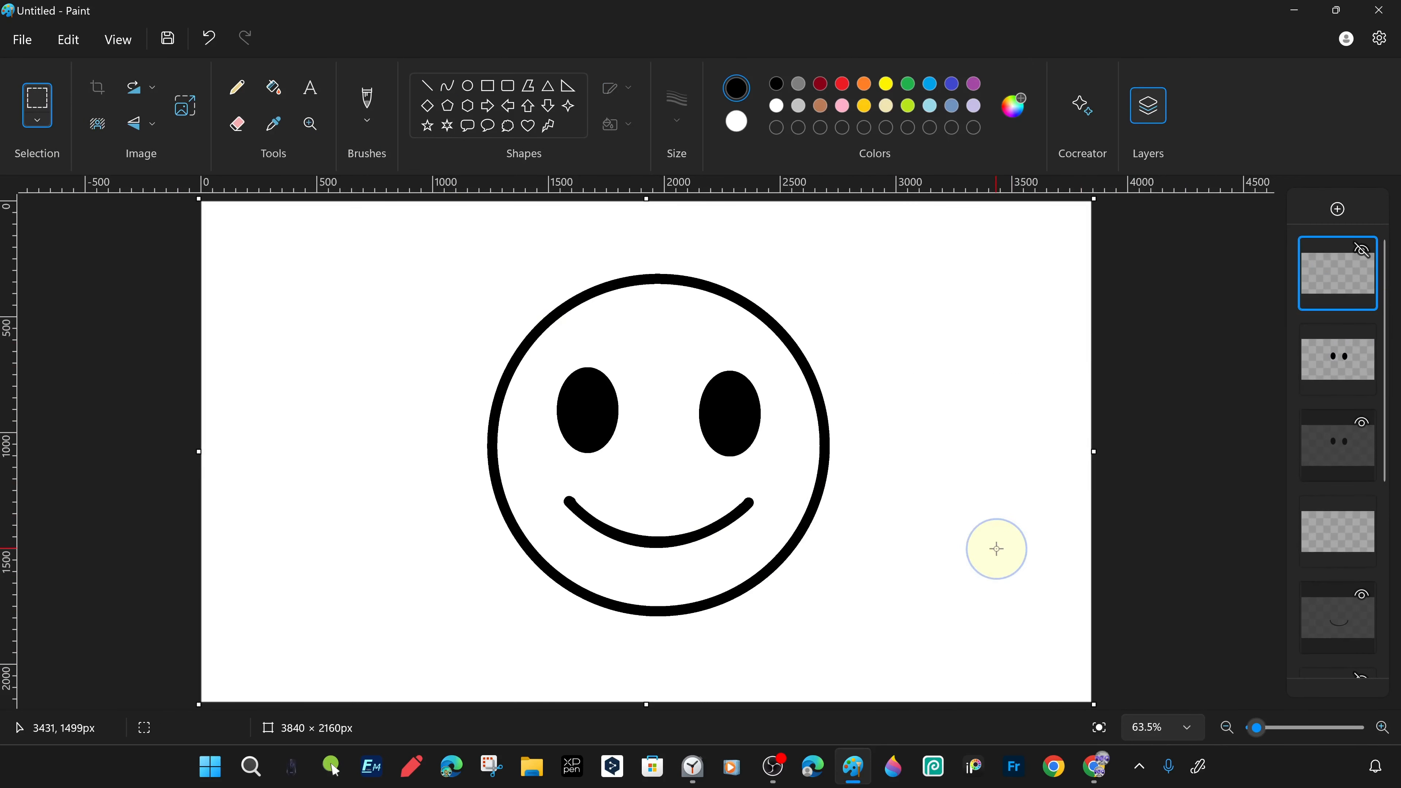
left_click(366, 110)
left_click(438, 258)
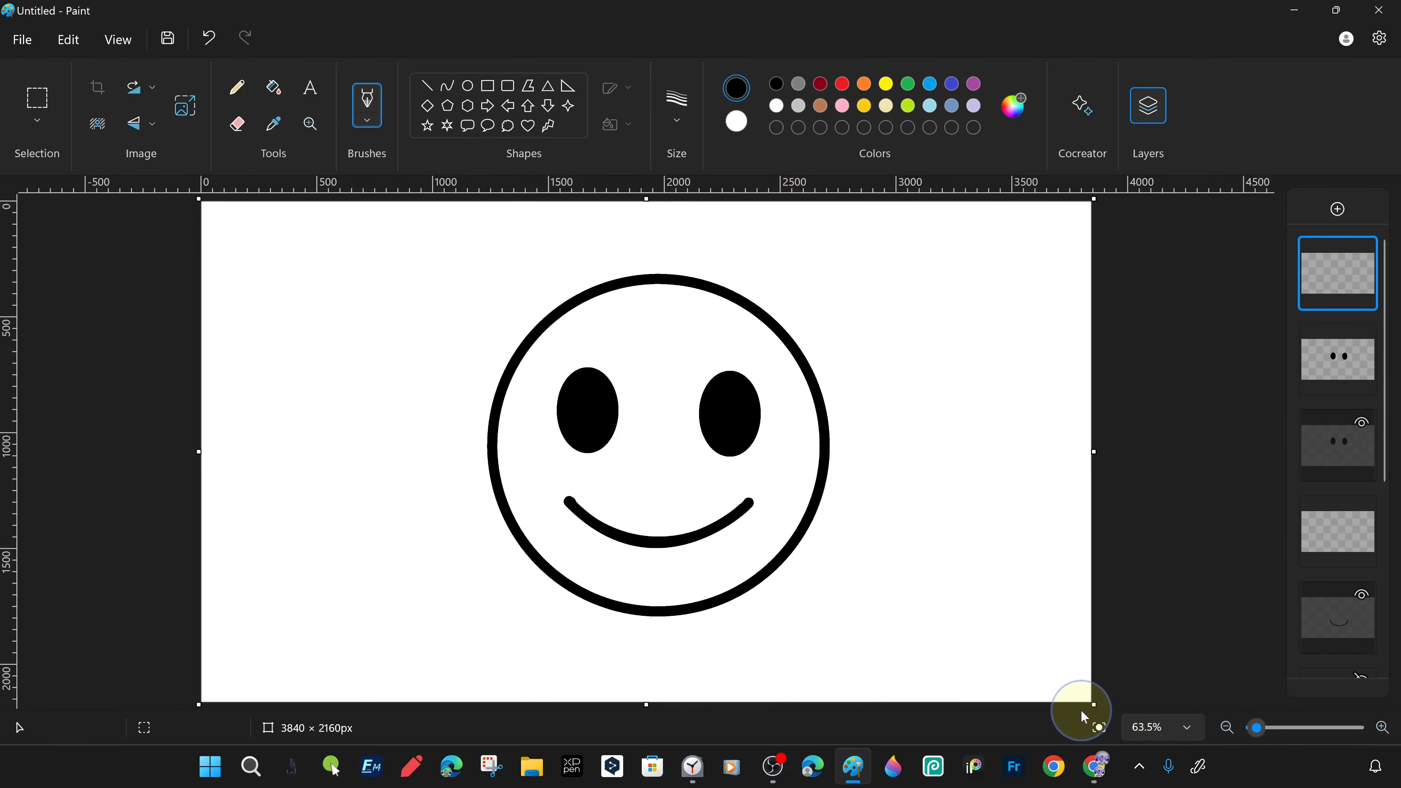
left_click(1159, 728)
left_click(1158, 631)
left_click_drag(1257, 728, 1261, 727)
left_click_drag(701, 707, 1125, 707)
scroll(1176, 476, "down", 6)
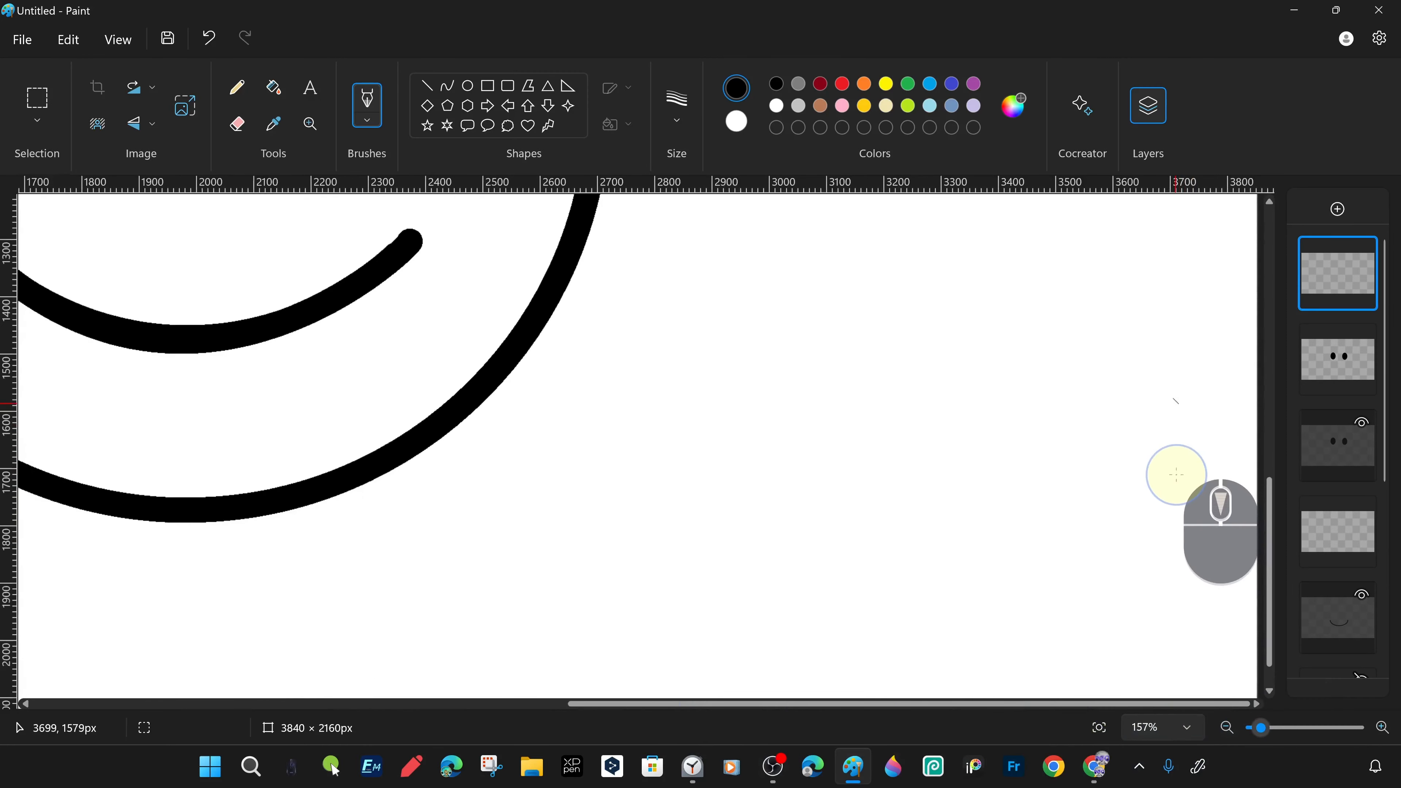
scroll(1175, 496, "up", 1)
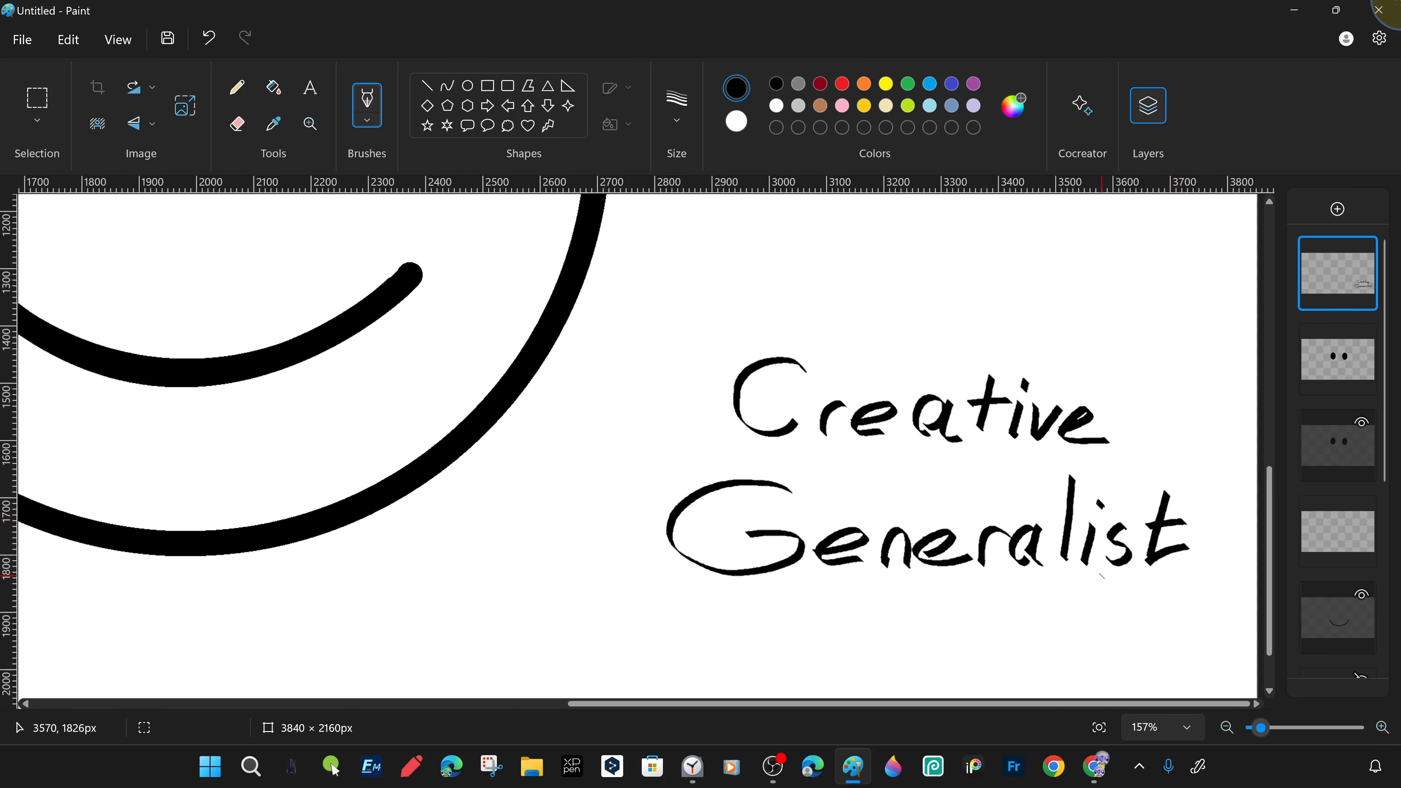
left_click(1099, 727)
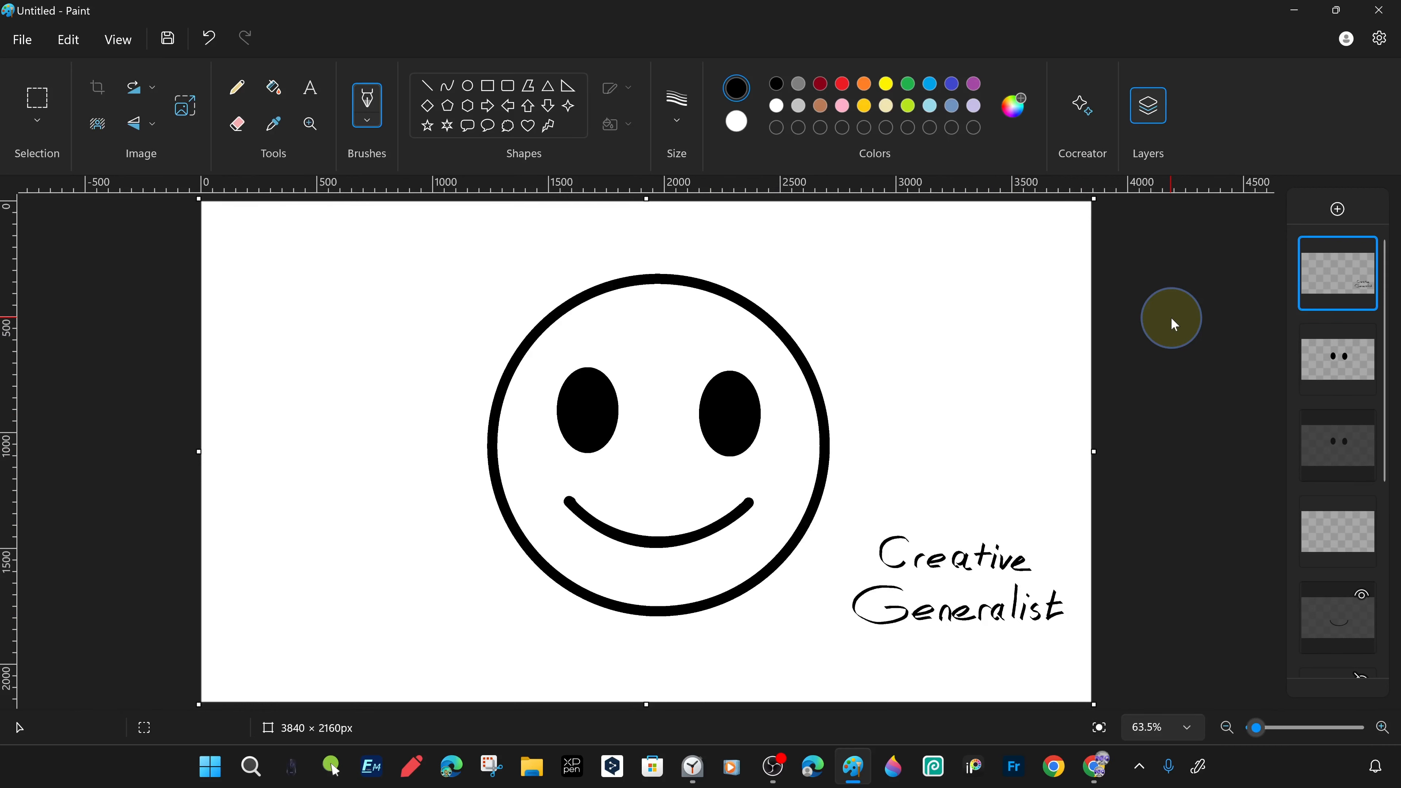
Step: Draw a wavy tapered flourish about 900 px wide beneath the handwritten signature with the calligraphy brush
left_click(367, 104)
left_click(438, 204)
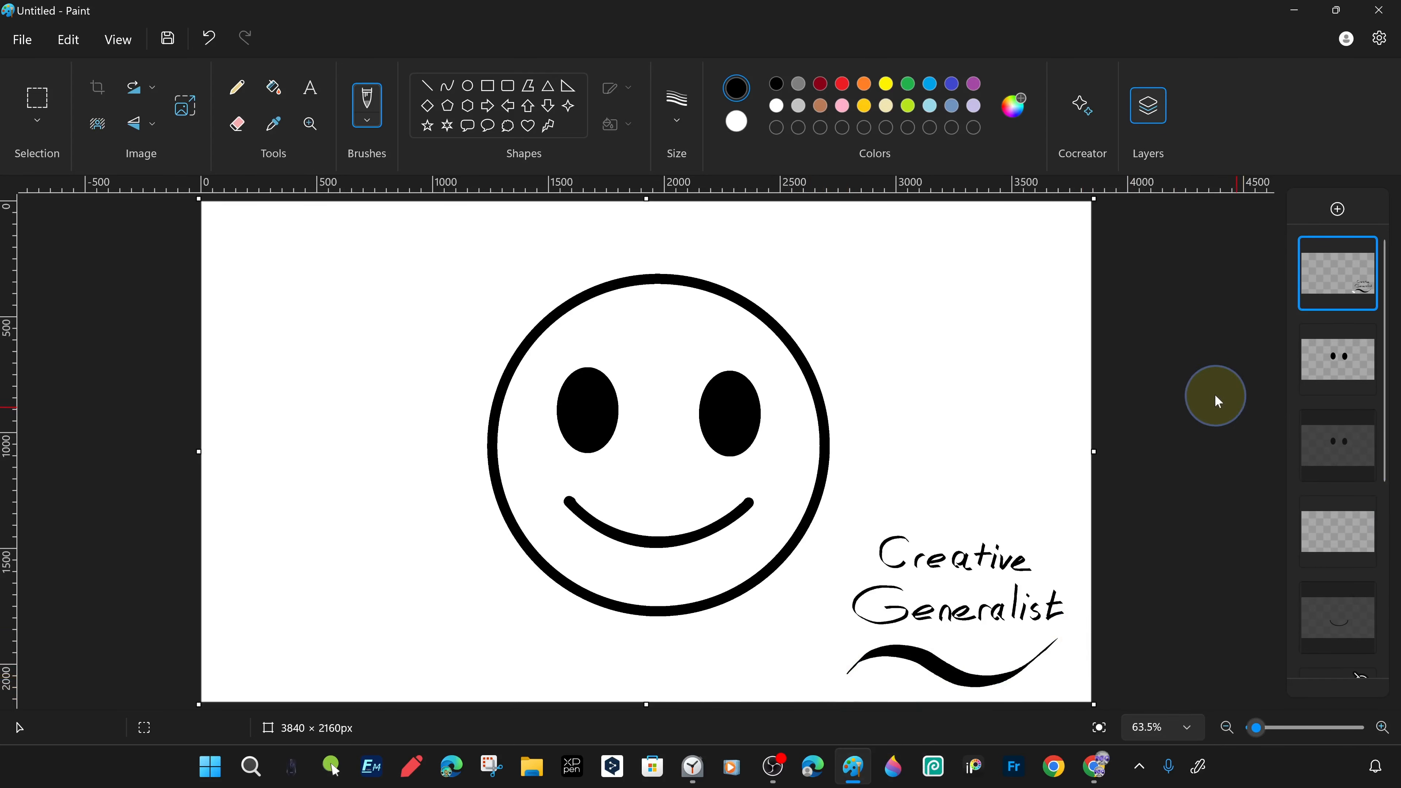
left_click(1187, 728)
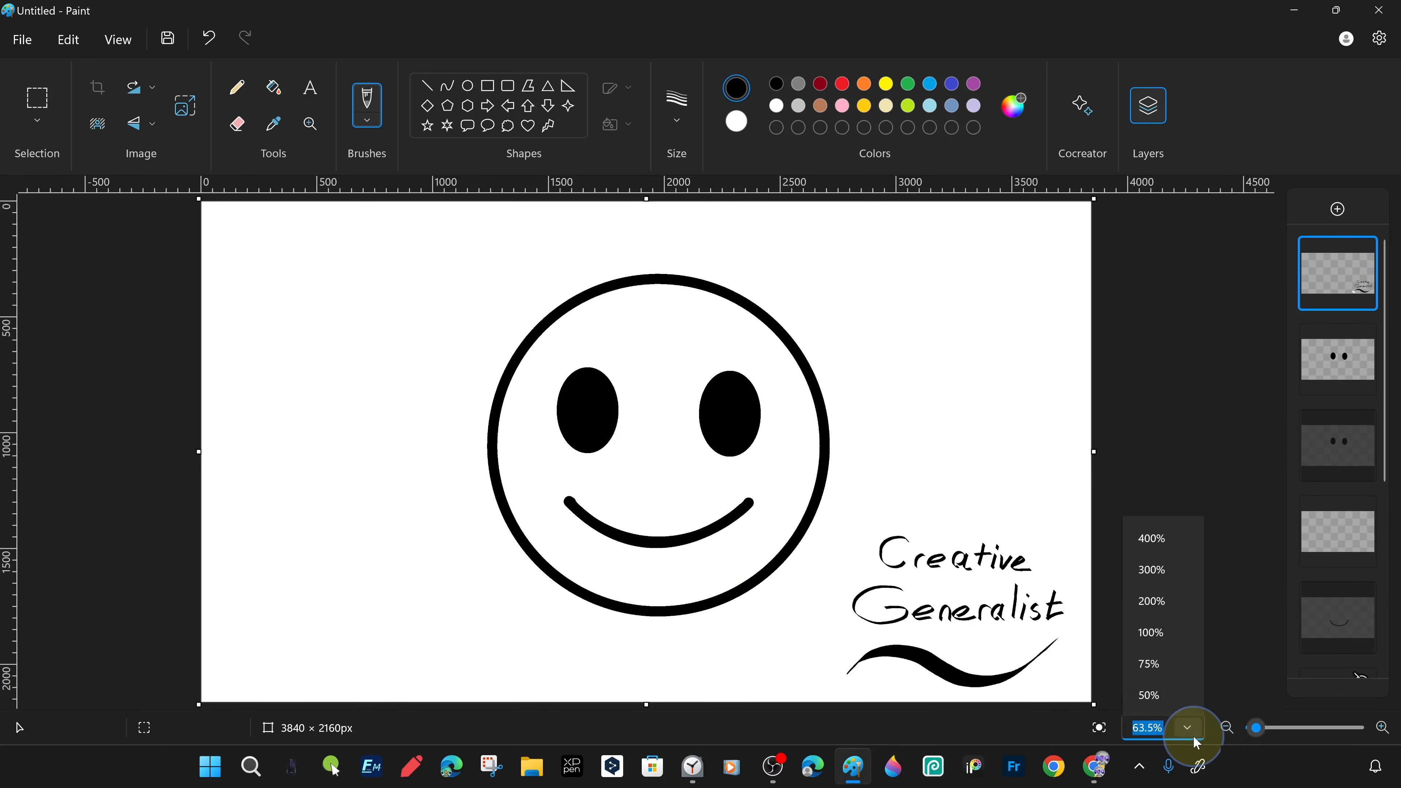
left_click(1146, 634)
left_click(1151, 729)
left_click(1146, 661)
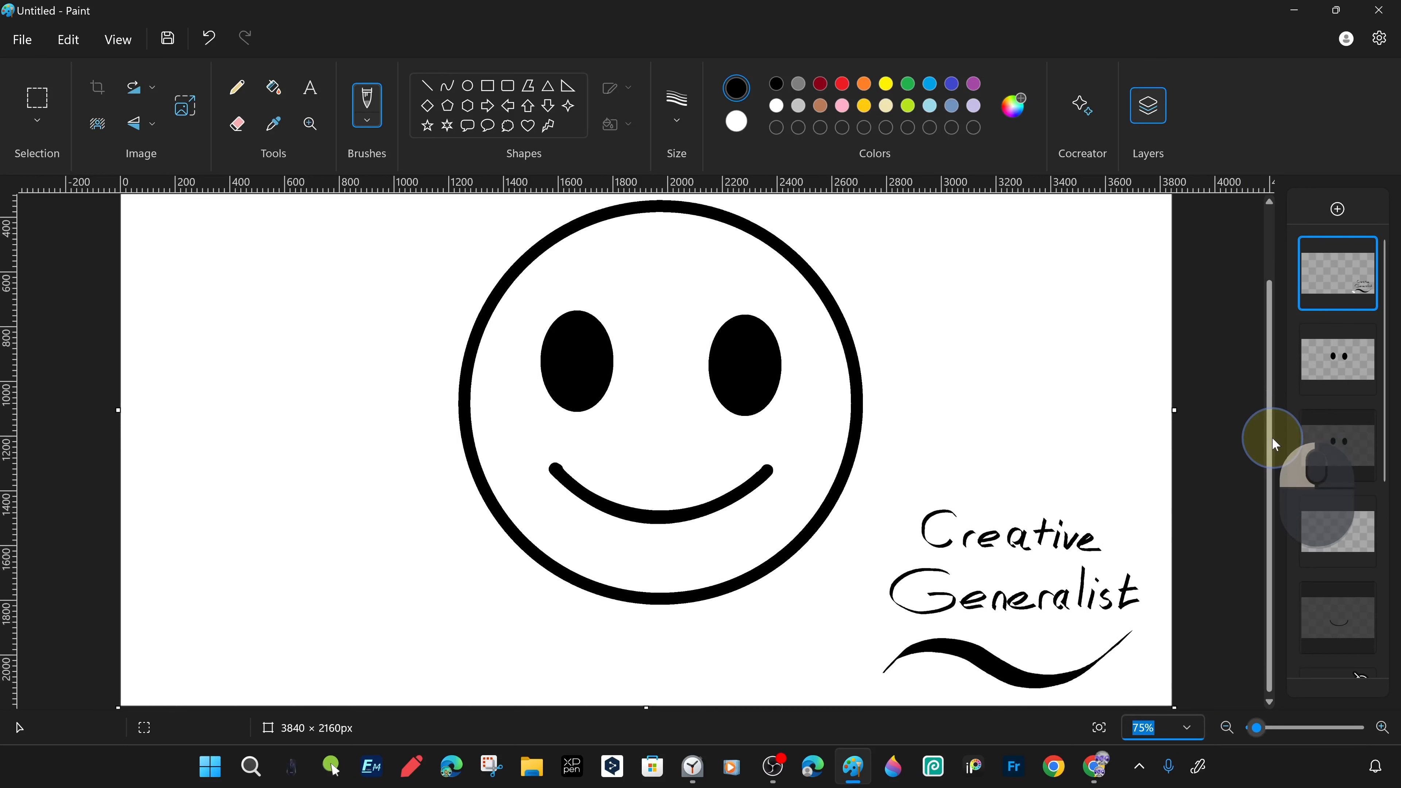